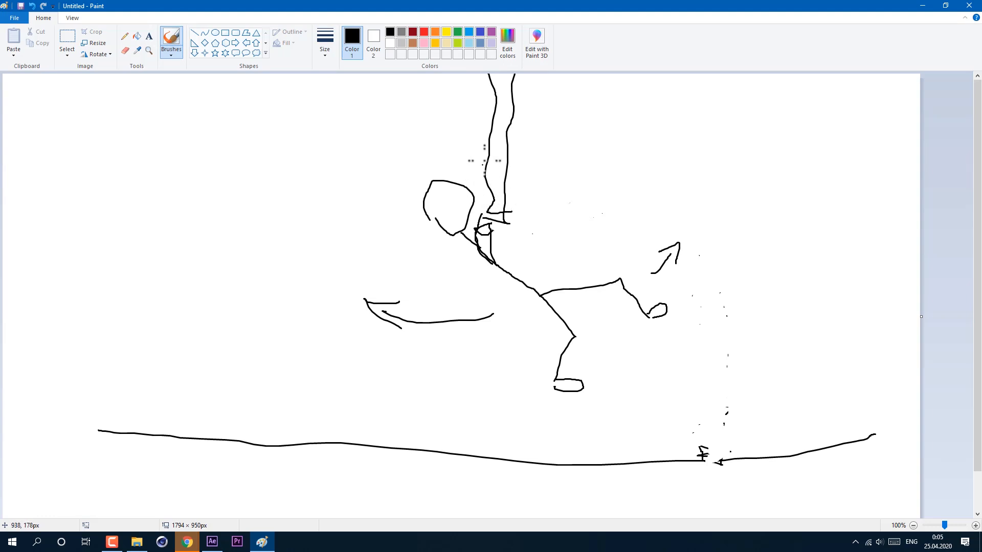
In Photoshop, paint sampled tree-line background over the lamp post and canopy post in stop frame.jpg with the Clone Stamp Tool.
right_click(9, 160)
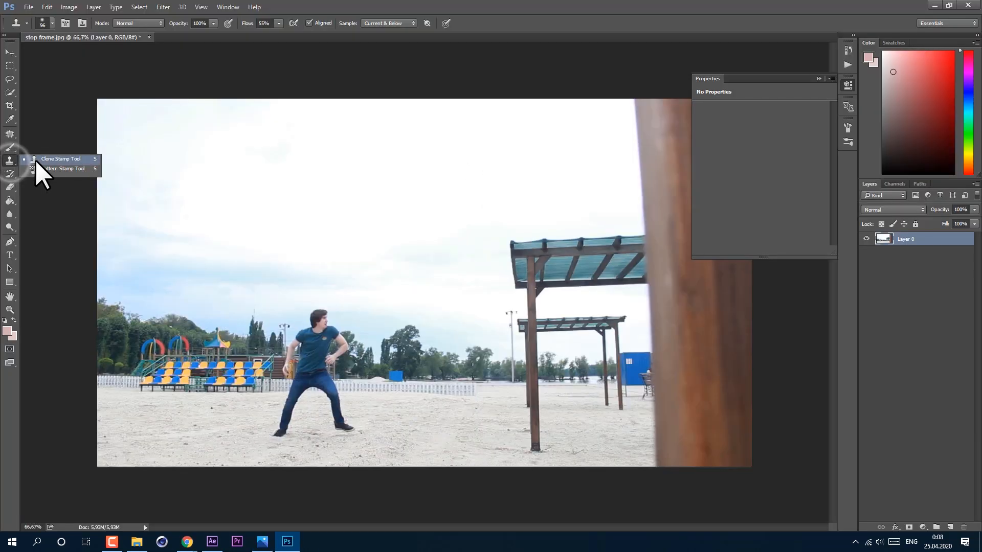
click(43, 159)
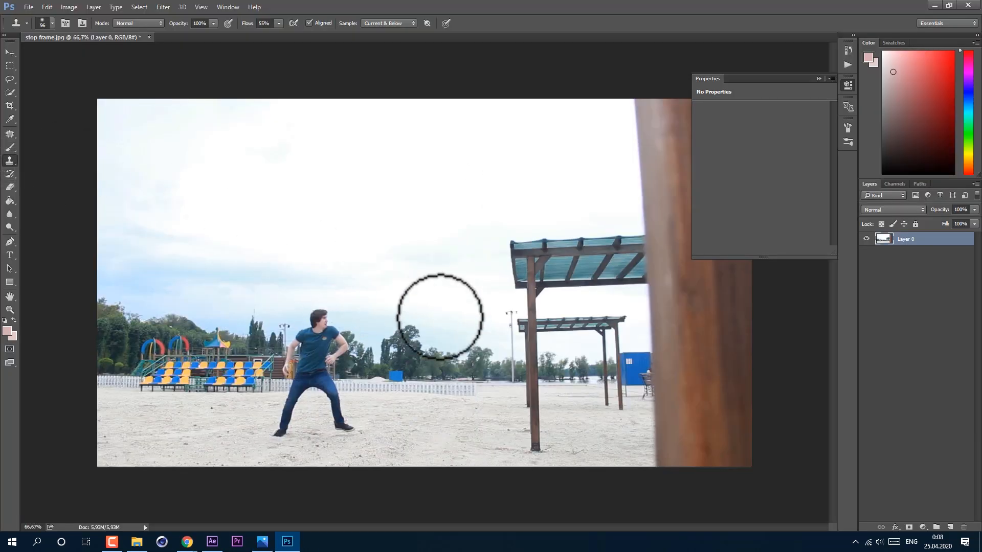
alt+click(448, 368)
click(510, 363)
mouse_move(510, 363)
mouse_down()
mouse_move(549, 370)
mouse_move(518, 320)
mouse_move(539, 325)
mouse_move(550, 272)
mouse_move(560, 287)
mouse_move(620, 249)
mouse_move(631, 256)
mouse_move(644, 299)
mouse_move(575, 296)
mouse_move(622, 288)
mouse_move(501, 366)
mouse_move(506, 384)
mouse_move(538, 369)
mouse_up()
alt+click(413, 365)
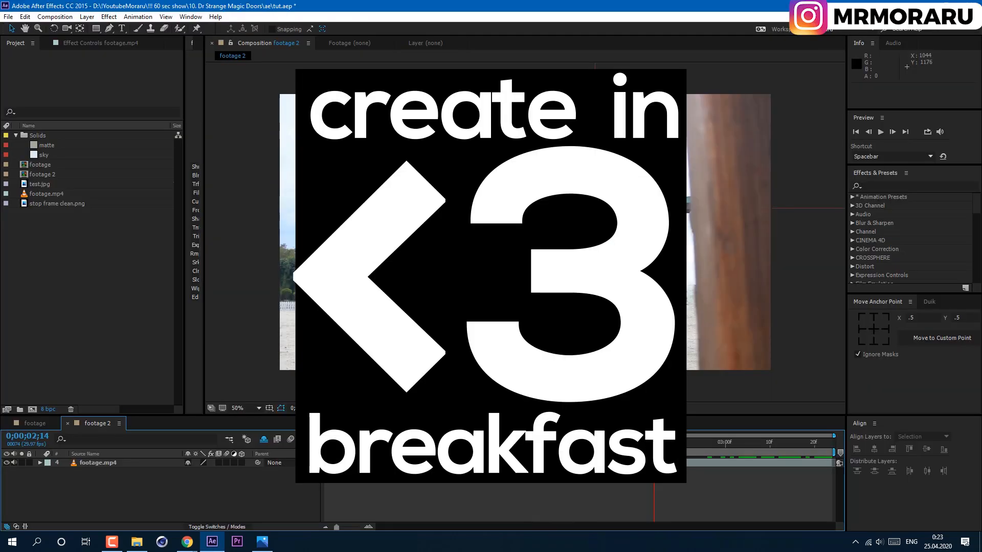
In After Effects, go to 0;00;01;17 in the footage 2 composition and duplicate the footage.mp4 layer.
drag(497, 452, 417, 480)
key(space)
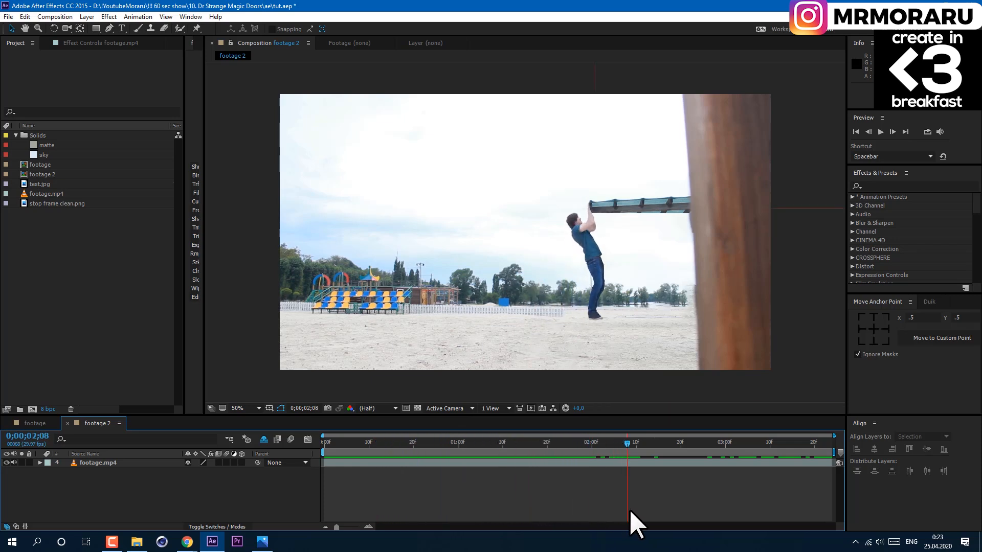
drag(734, 519, 534, 535)
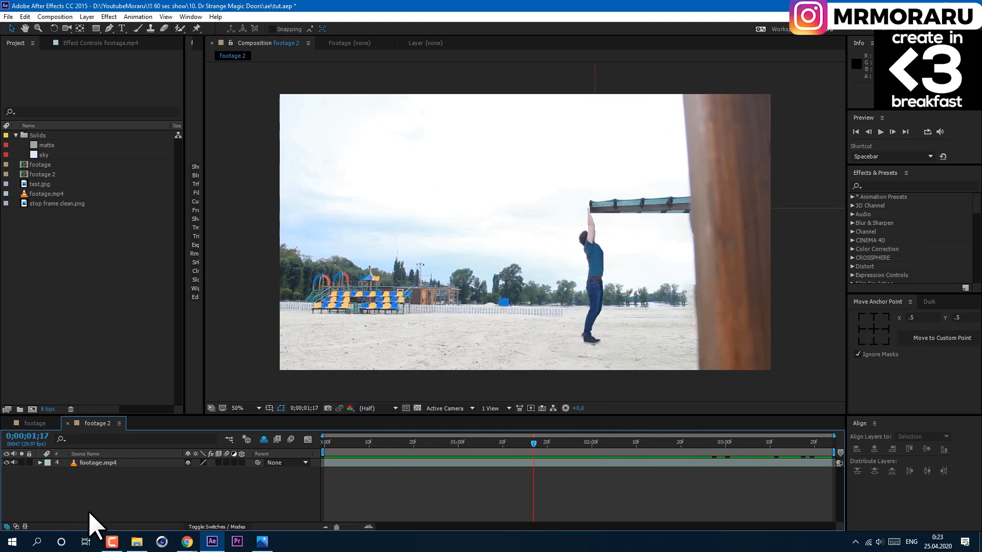
click(88, 509)
click(94, 463)
click(24, 17)
click(43, 131)
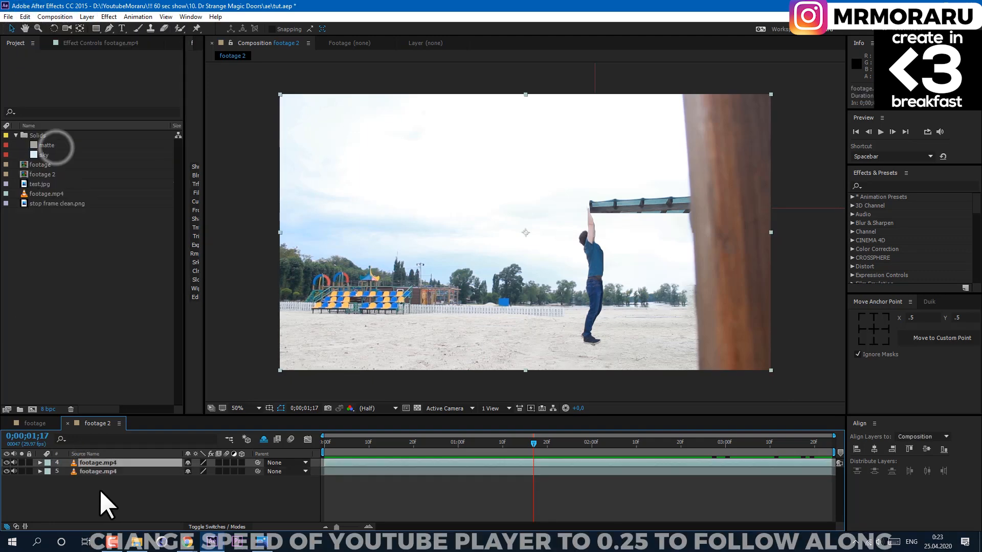
Mask a rectangle of clear sky on the upper footage.mp4 copy, place it over the canopy, and keep shy layers hidden.
click(96, 29)
drag(368, 156, 539, 227)
click(121, 462)
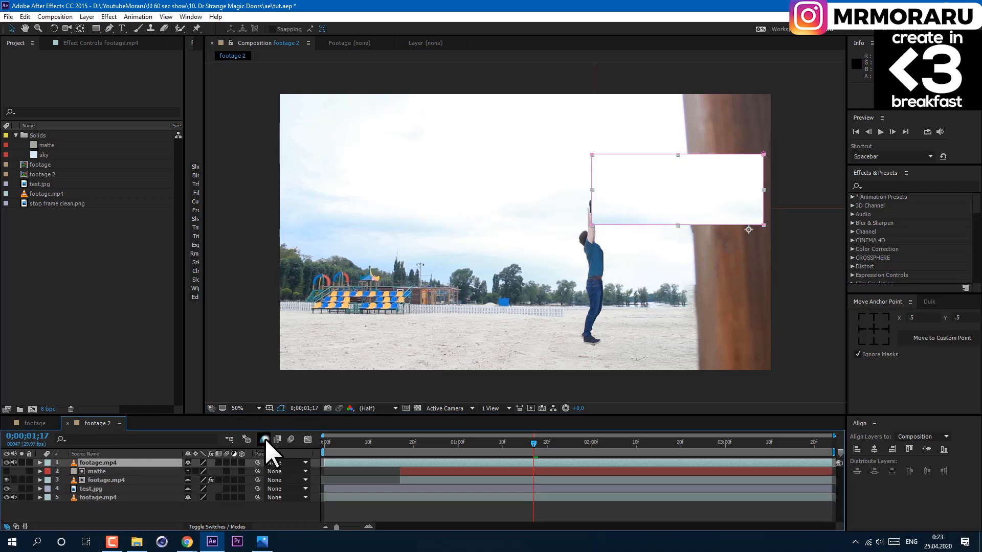
click(265, 441)
Reshape the sky patch's mask so its corners fit between the man's raised hand and the wooden post's edge.
drag(636, 183, 632, 173)
drag(761, 176, 687, 153)
drag(685, 214, 692, 224)
click(512, 511)
scroll(620, 222, up, 1)
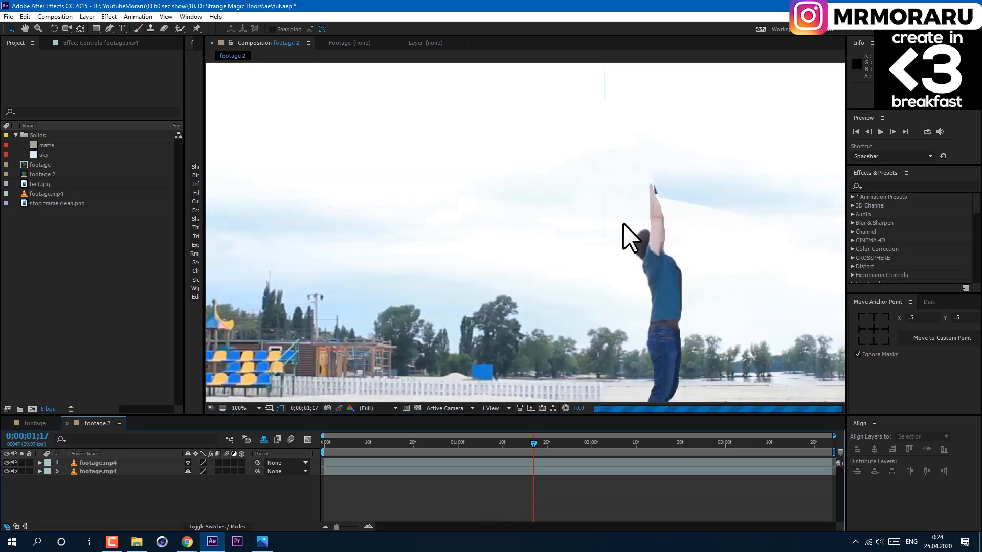
scroll(709, 184, down, 1)
Shift the sky footage behind its mask with the Pan Behind tool to blend it with the surrounding clouds.
click(646, 198)
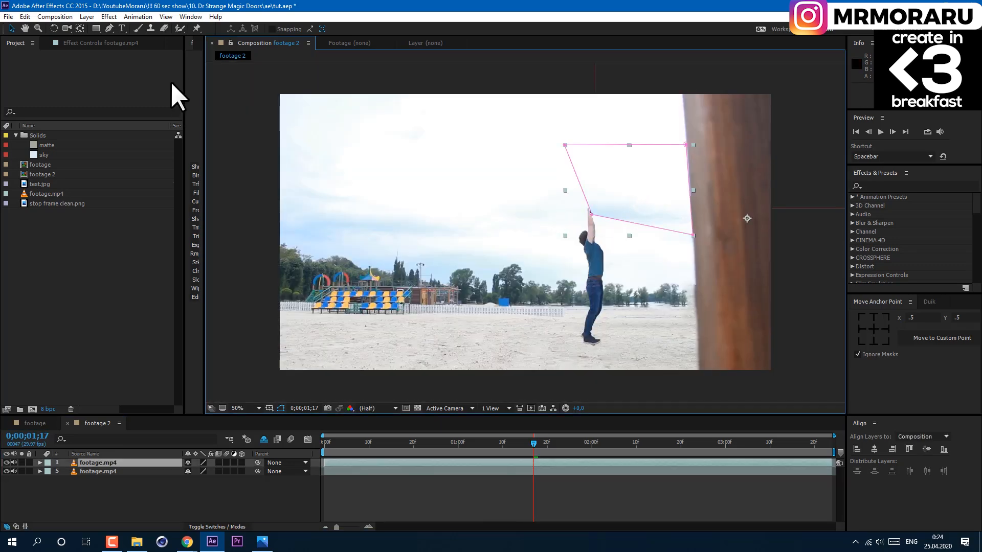
click(79, 28)
drag(607, 208, 593, 247)
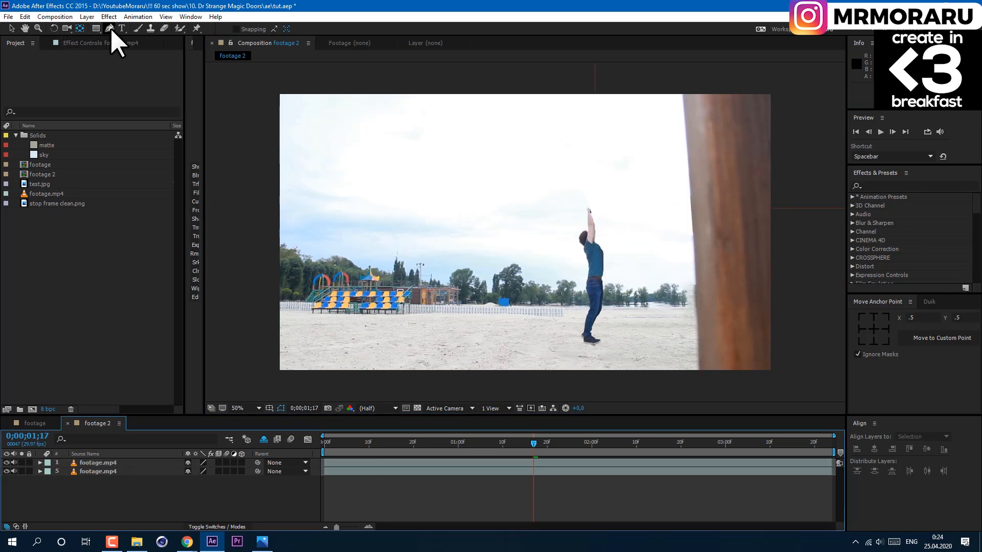
Add inward feather points along the sky mask's upper and outer edges and around the raised hand with the Mask Feather Tool.
drag(110, 28, 148, 55)
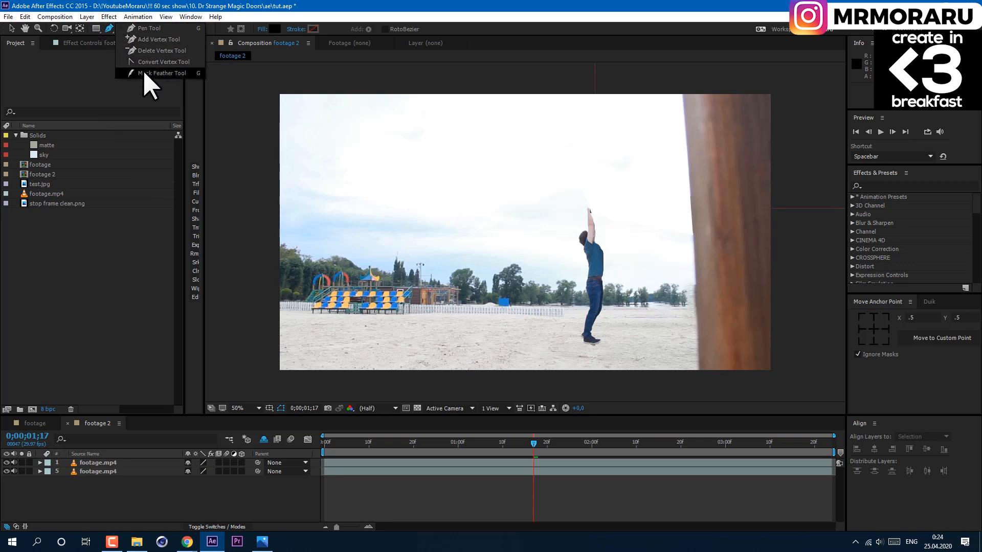
click(143, 69)
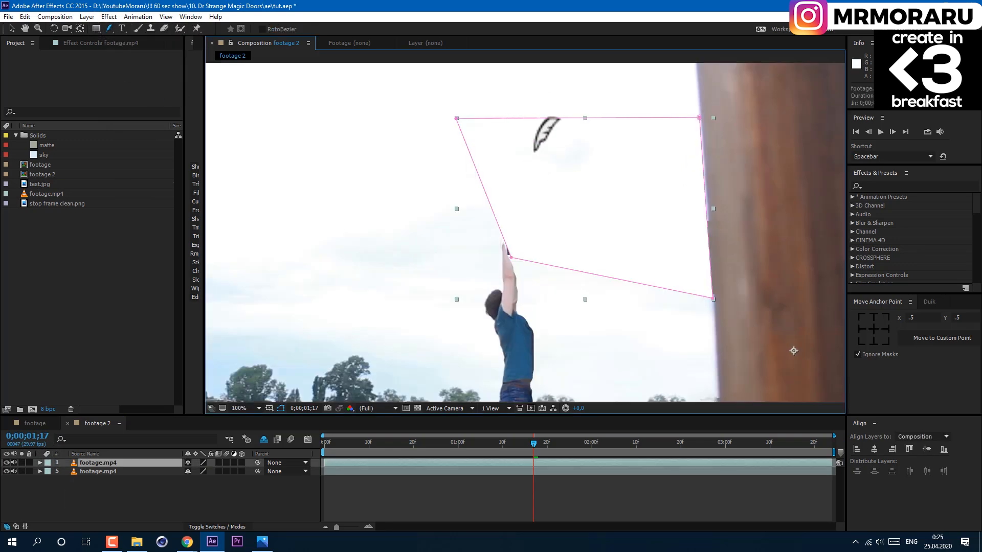
click(513, 117)
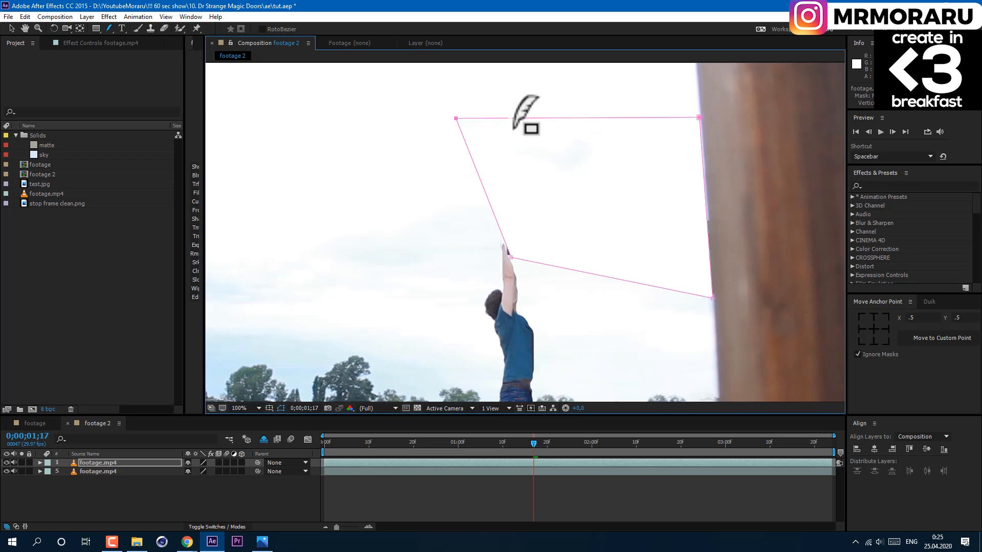
drag(517, 119, 517, 131)
drag(507, 217, 530, 261)
drag(511, 260, 512, 257)
drag(493, 211, 507, 207)
drag(482, 145, 497, 147)
drag(647, 118, 648, 158)
Add feather points to the sky mask's lower edge and along the wooden post, keeping the post side tight.
click(706, 203)
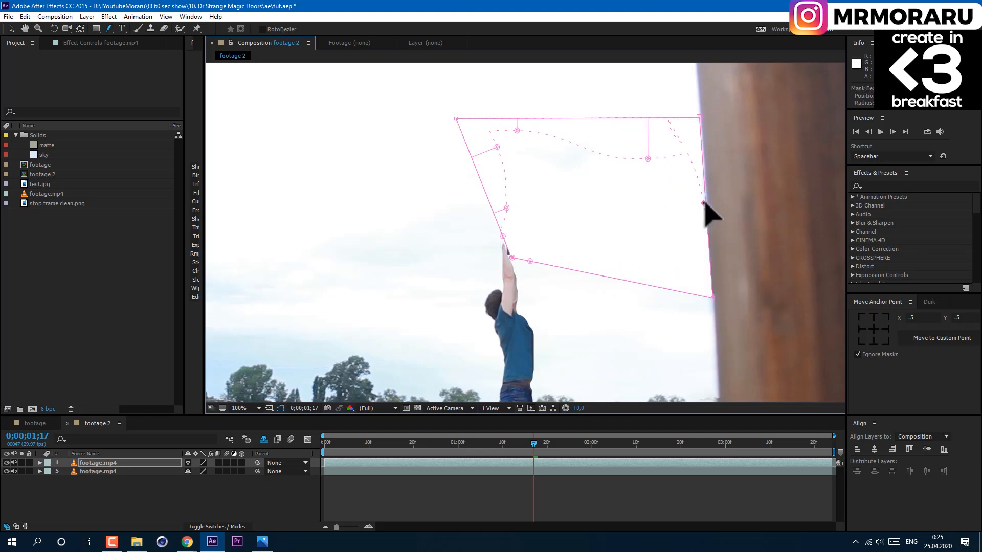
drag(689, 293, 691, 279)
click(711, 271)
drag(706, 202, 709, 219)
scroll(576, 276, down, 1)
key(v)
click(516, 496)
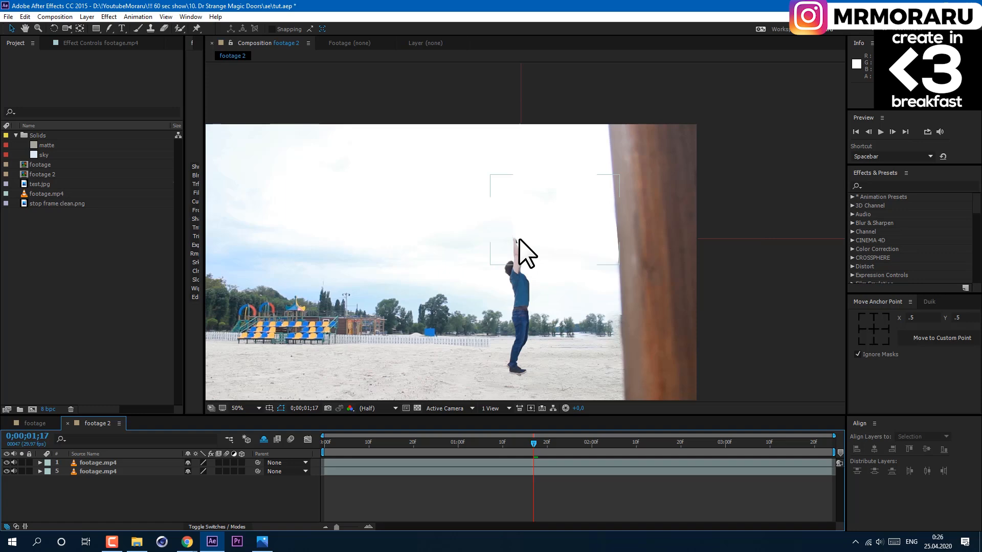
Import doors alpha_00185.png, add it as the uppermost layer, and position the door at the man's hands.
double_click(46, 294)
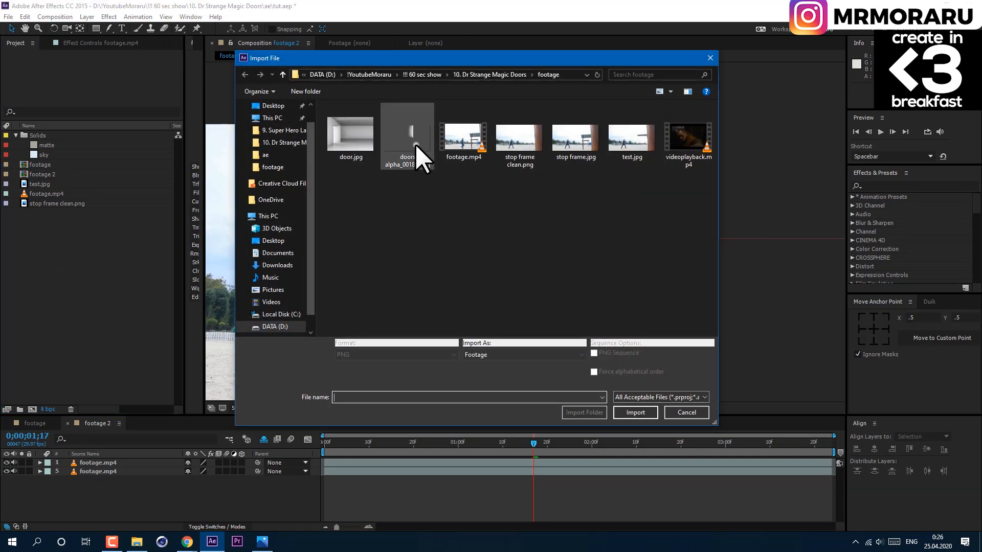
click(415, 144)
click(622, 411)
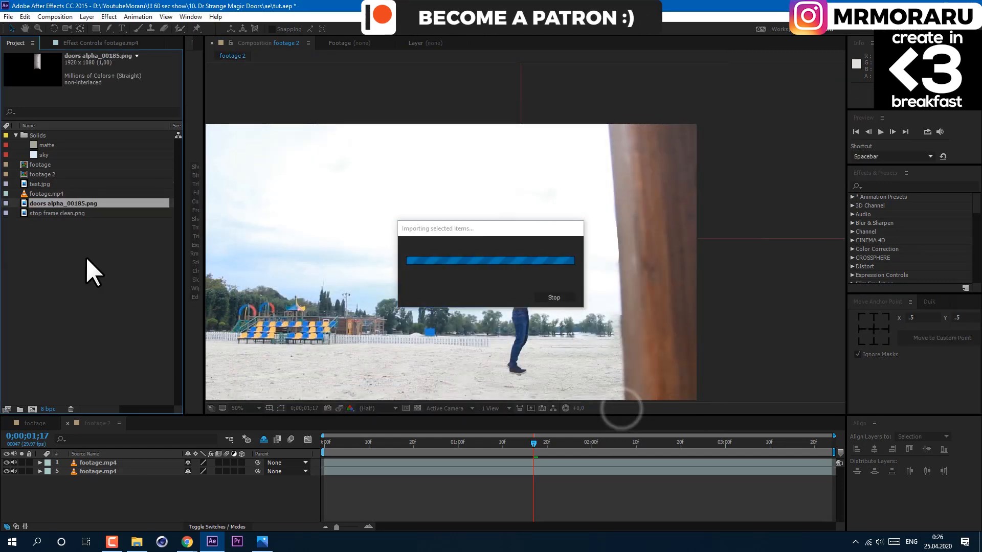
drag(87, 205, 118, 459)
drag(528, 178, 520, 191)
At 0;00;02;19, duplicate the lowest footage.mp4 layer, mask the man's head with an ellipse, and place the copy above the door.
drag(349, 445, 674, 479)
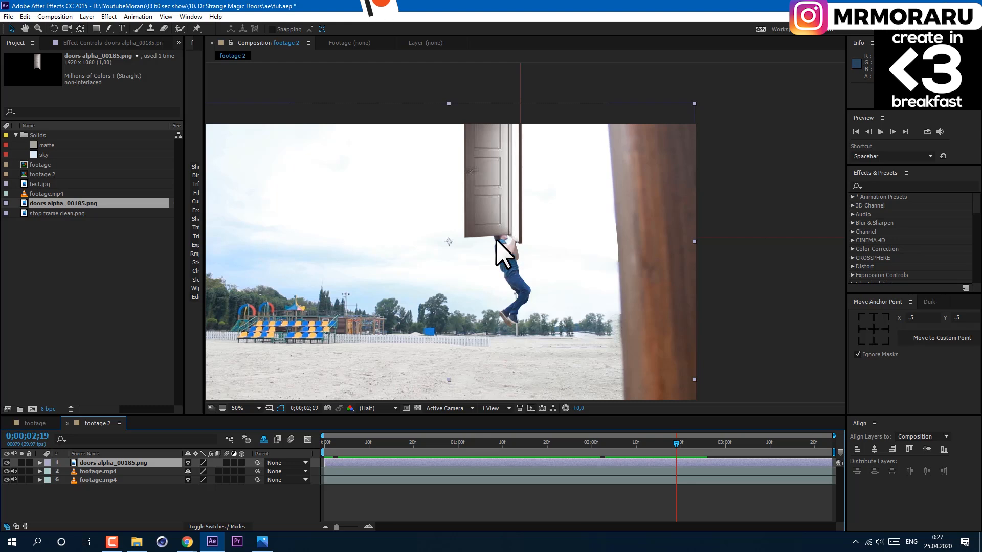
click(116, 481)
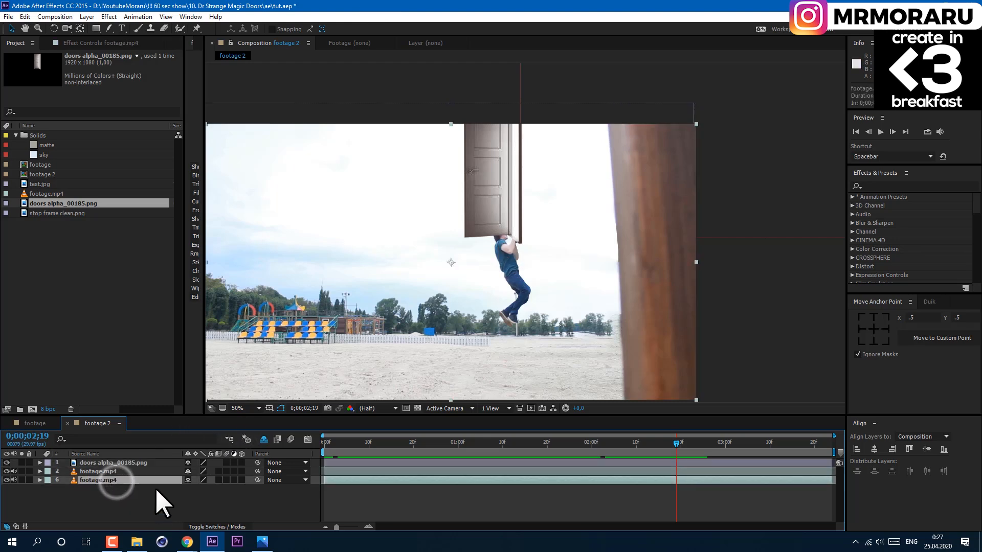
key(ctrl+d)
drag(96, 28, 130, 48)
scroll(507, 253, up, 2)
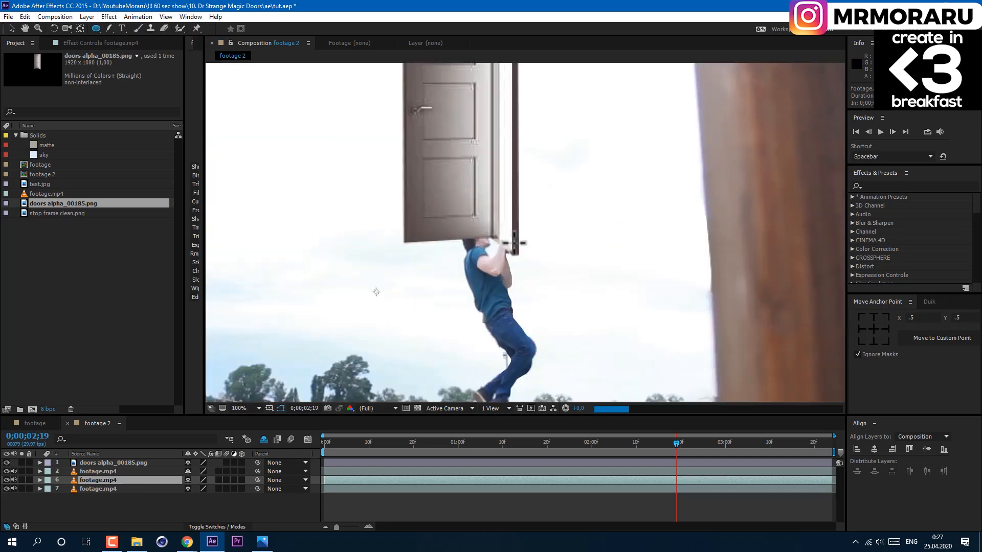
drag(460, 217, 492, 249)
drag(114, 480, 125, 459)
At 0;00;02;16, adjust the upper point of the elliptical mask to fit the man's head.
click(667, 443)
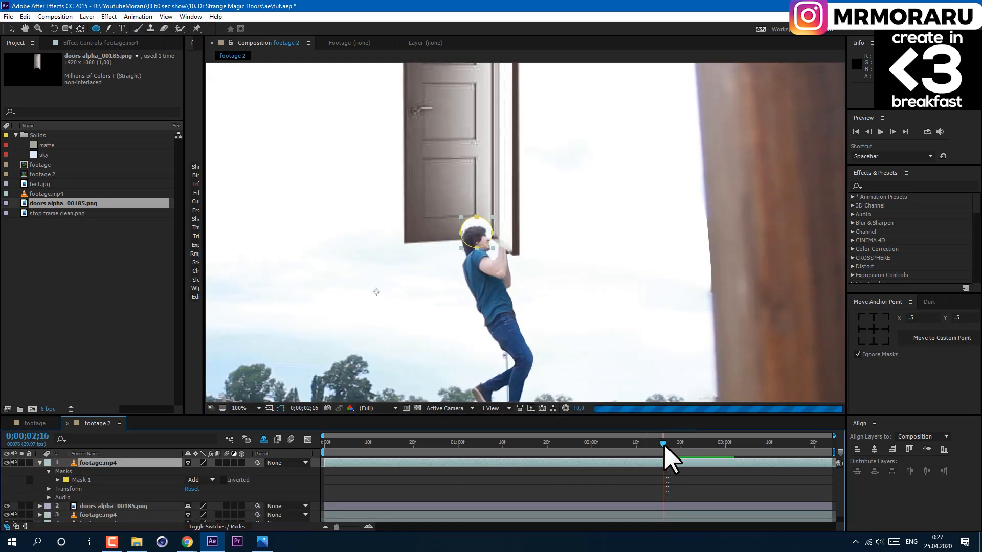
key(v)
drag(477, 217, 477, 227)
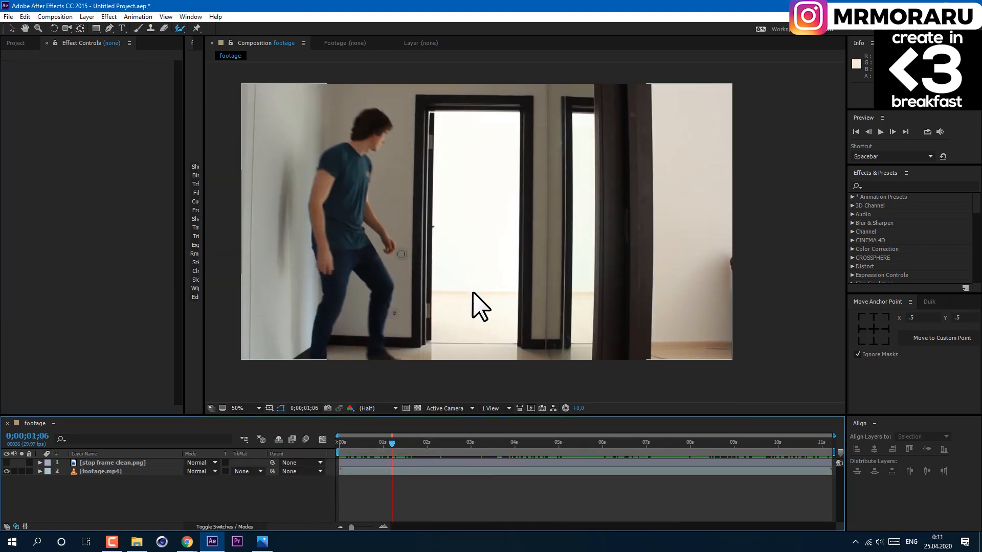
In the indoor footage composition, duplicate footage.mp4 and trim the copy to run from 0;00;01;18 to 0;00;02;09.
click(400, 473)
drag(392, 439, 409, 462)
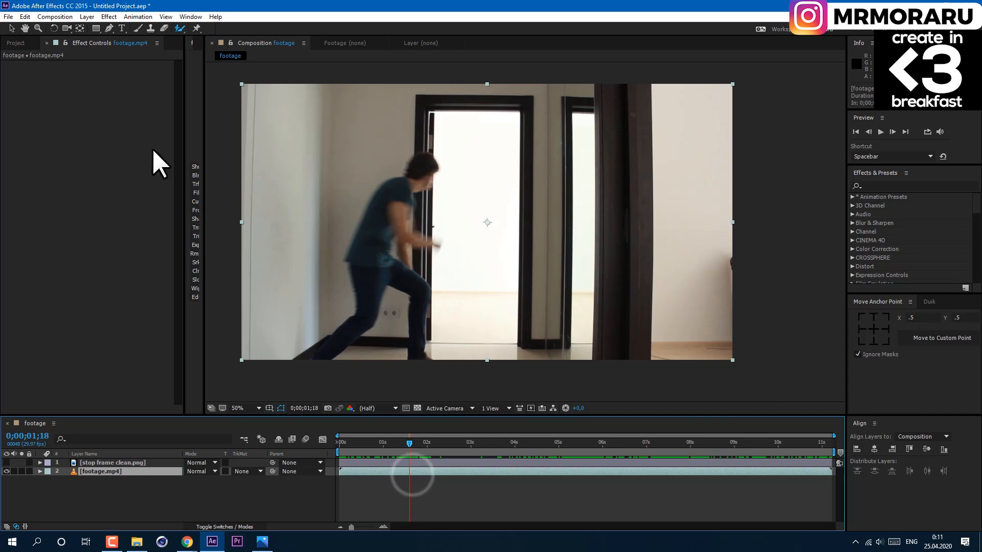
click(24, 17)
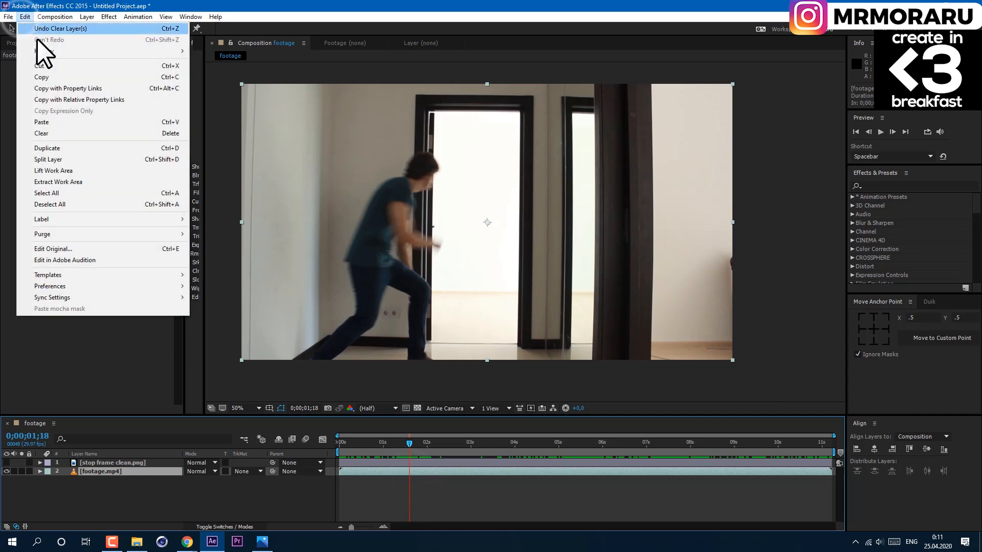
click(48, 149)
drag(340, 471, 438, 460)
drag(832, 471, 434, 466)
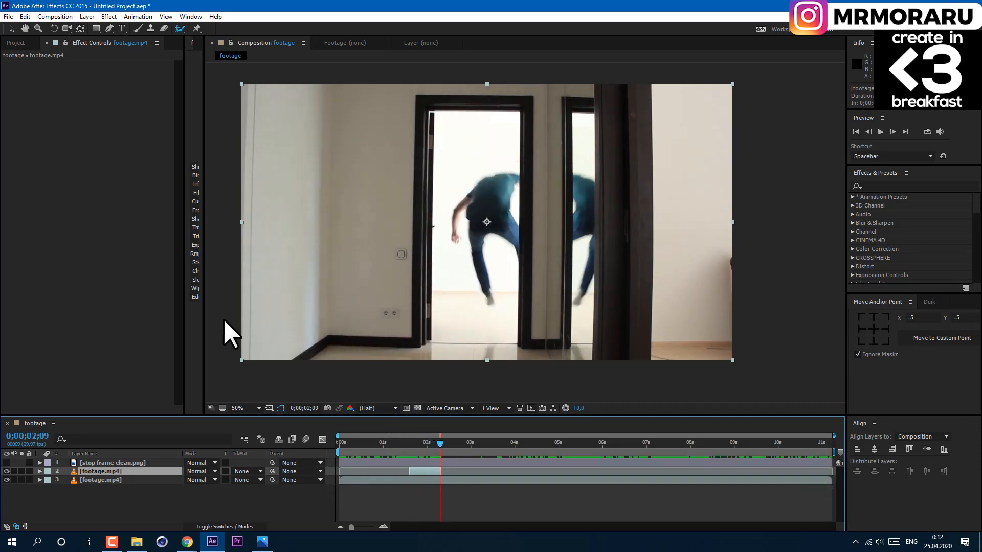
Open the trimmed footage.mp4 copy in the layer viewer and paint Roto Brush foreground strokes over the man's torso and leg.
scroll(521, 225, up, 3)
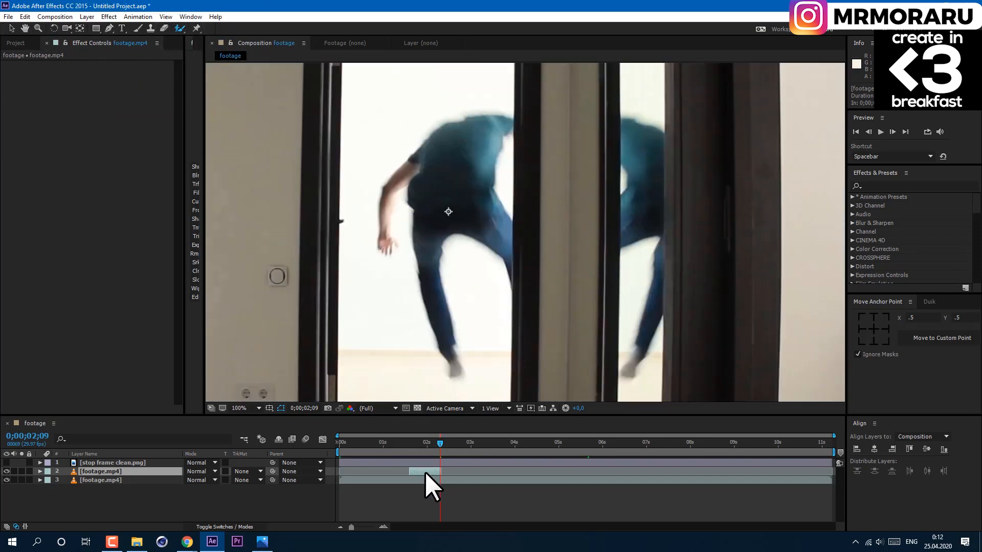
double_click(422, 471)
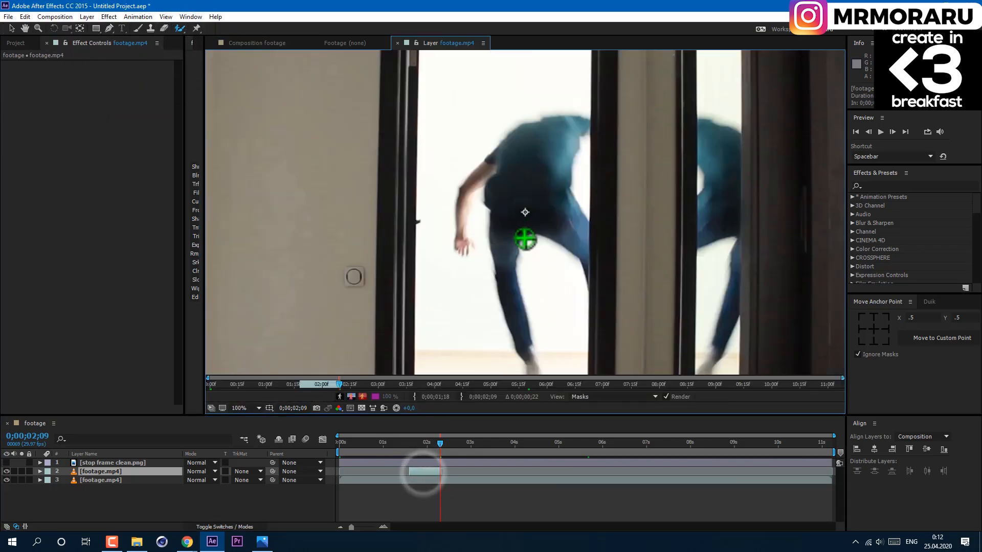
scroll(524, 237, up, 2)
drag(524, 238, 473, 35)
mouse_move(487, 338)
mouse_down()
mouse_move(418, 90)
mouse_move(577, 72)
mouse_move(594, 88)
mouse_move(568, 149)
mouse_up()
scroll(527, 167, down, 1)
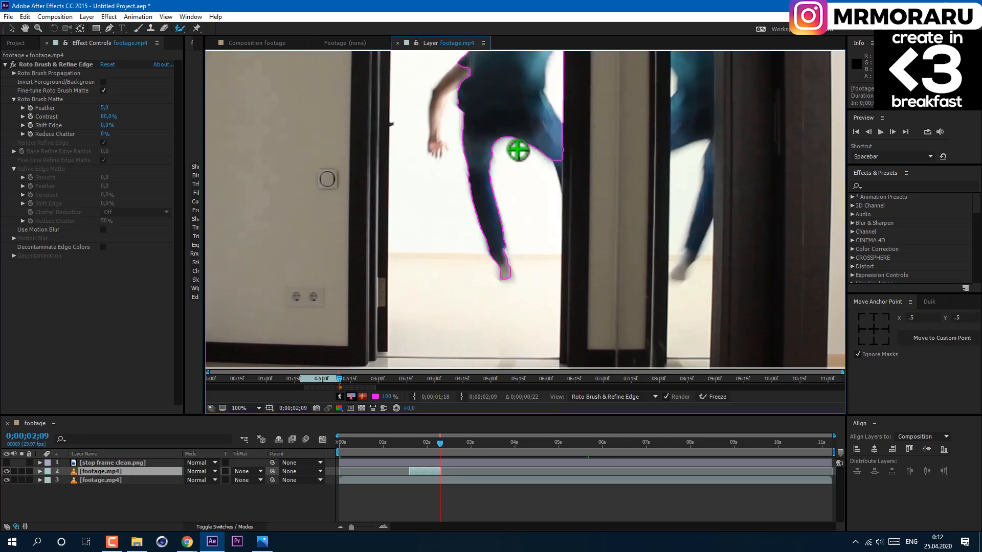
Refine the Roto Brush selection by excluding the gap beside the torso and including the man's arm and bent knee.
drag(497, 105, 500, 192)
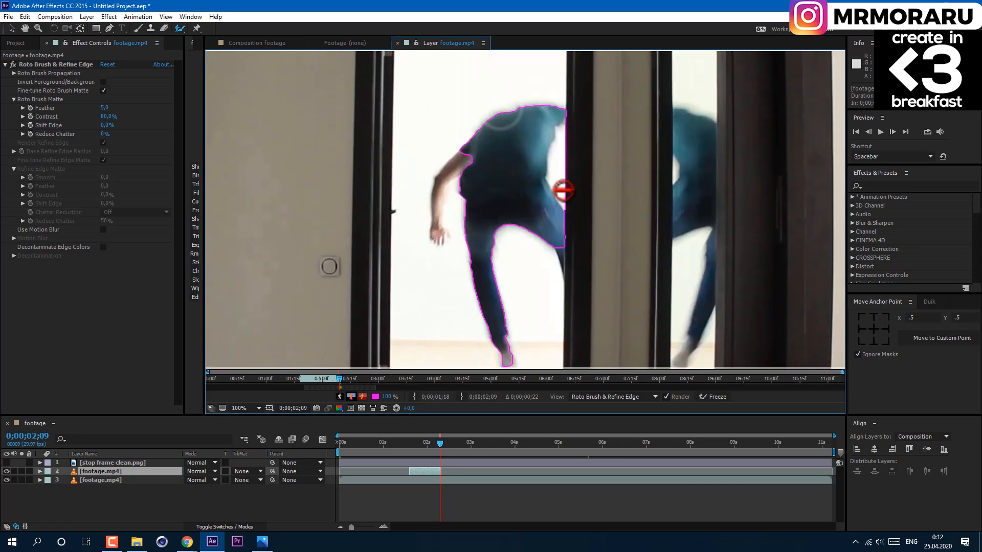
drag(555, 170, 564, 137)
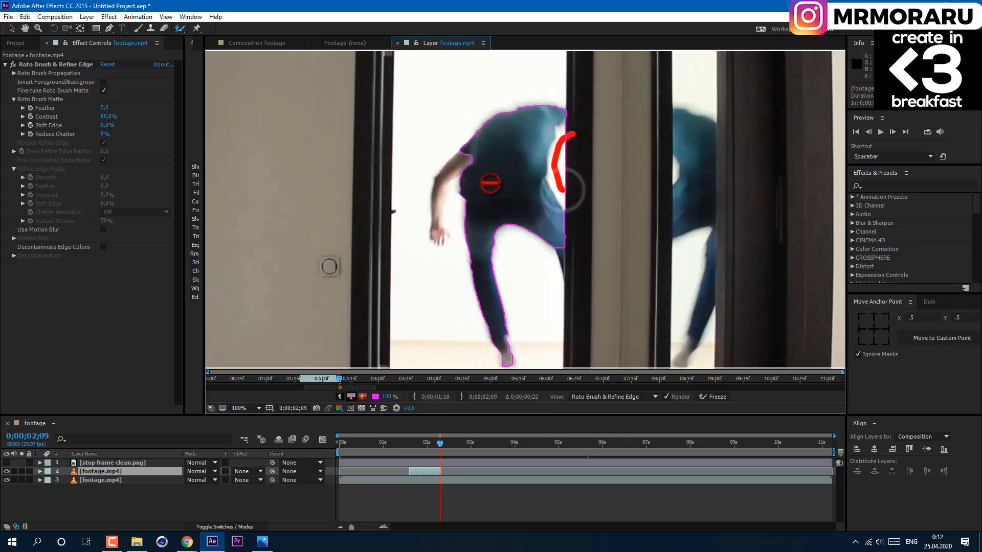
mouse_move(464, 164)
mouse_down()
mouse_move(439, 229)
mouse_move(452, 201)
mouse_up()
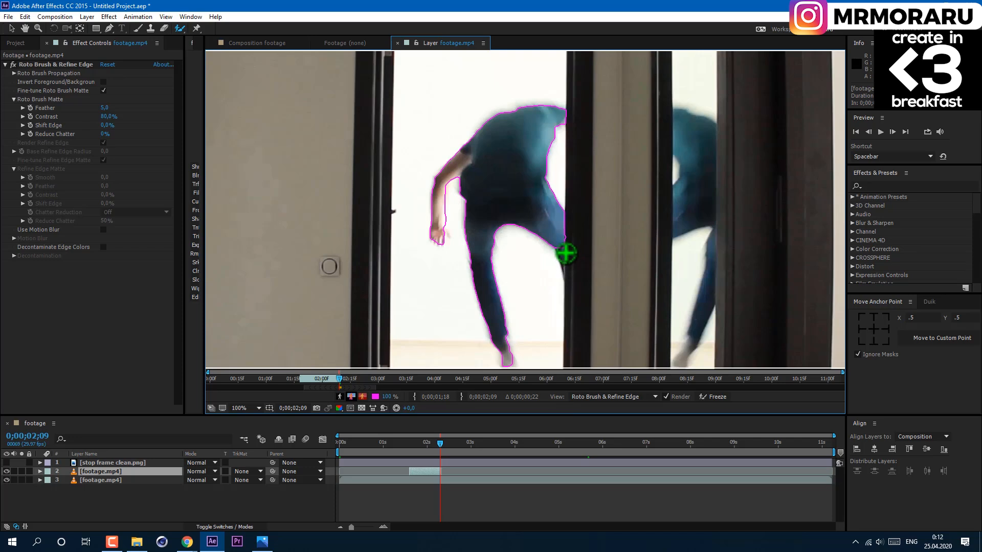
click(567, 255)
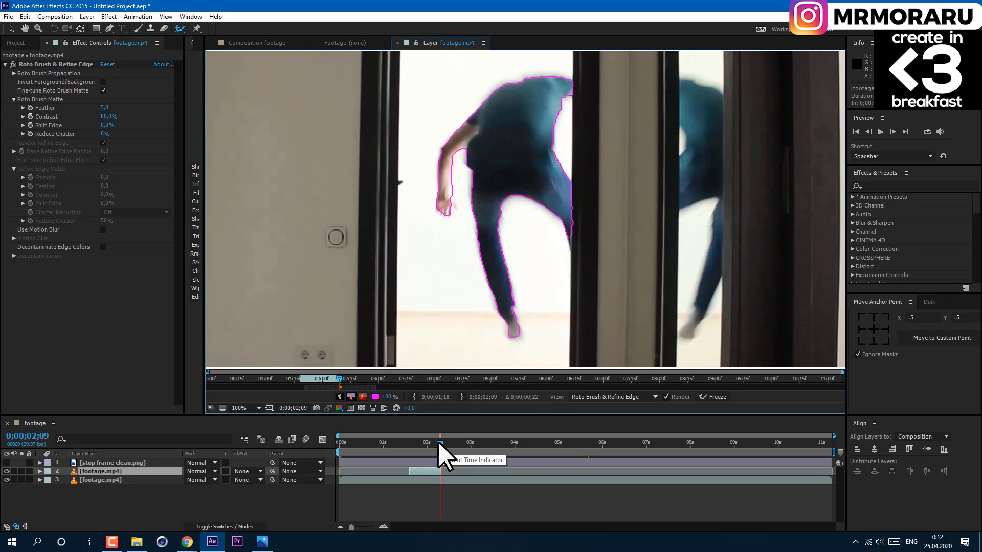
Propagate the Roto Brush selection back through the trimmed clip to 0;00;01;19 and freeze it.
drag(438, 441, 436, 441)
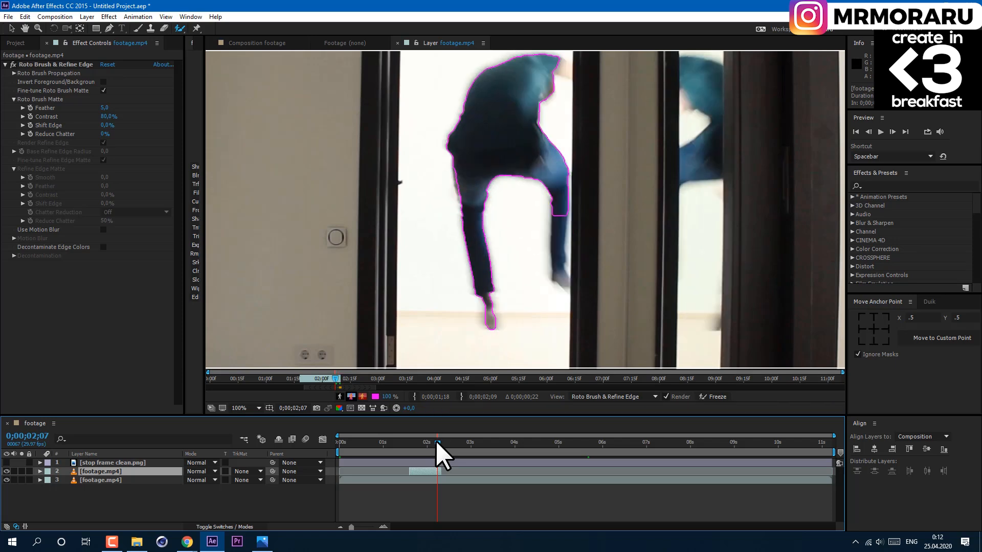
drag(436, 441, 431, 439)
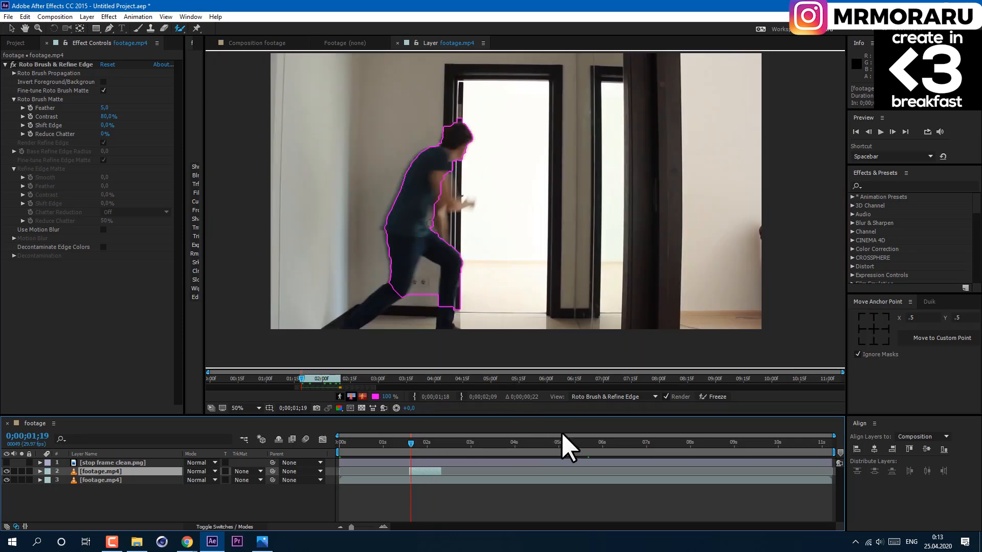
click(713, 397)
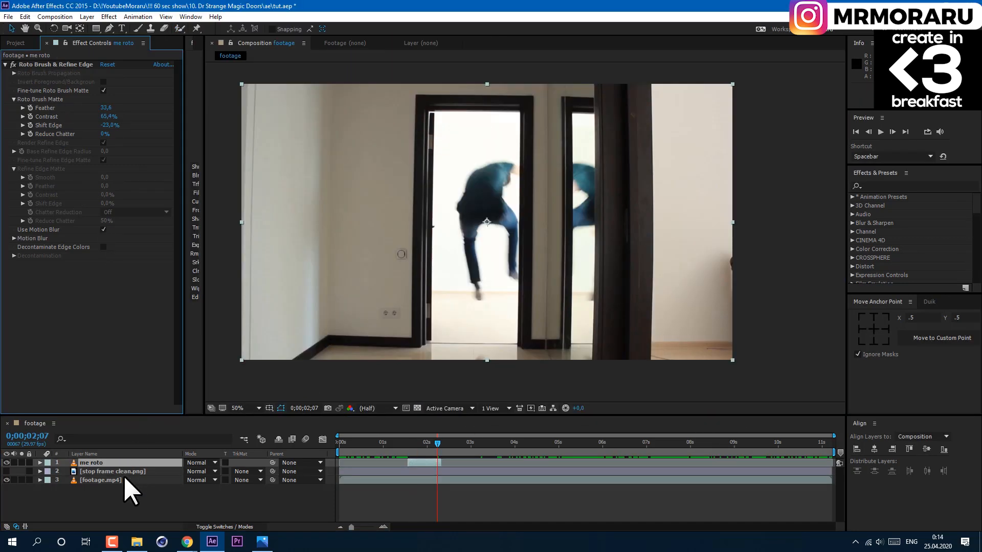
Duplicate the original footage.mp4 layer, place the copy above me roto, and shift it slightly earlier so the empty beach frame shows.
click(121, 463)
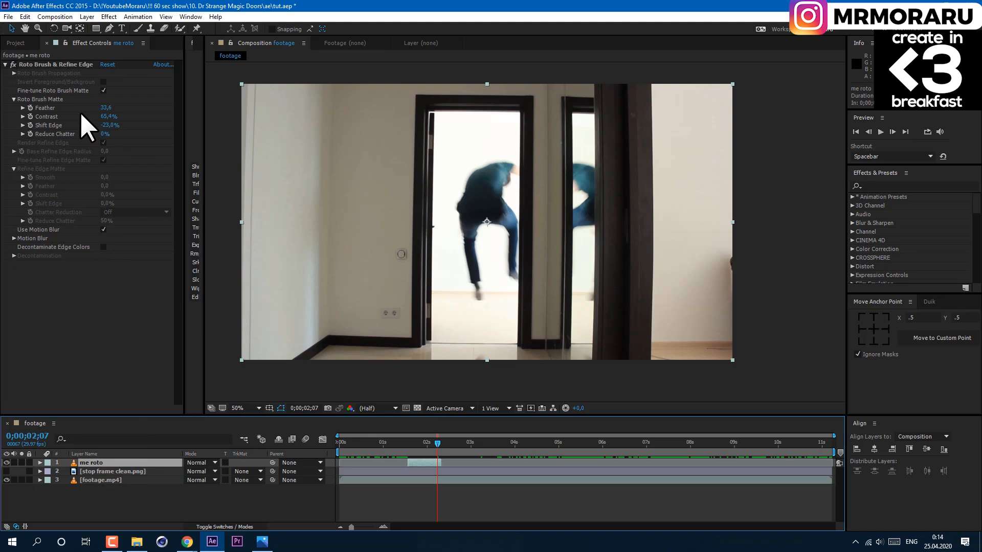
click(102, 480)
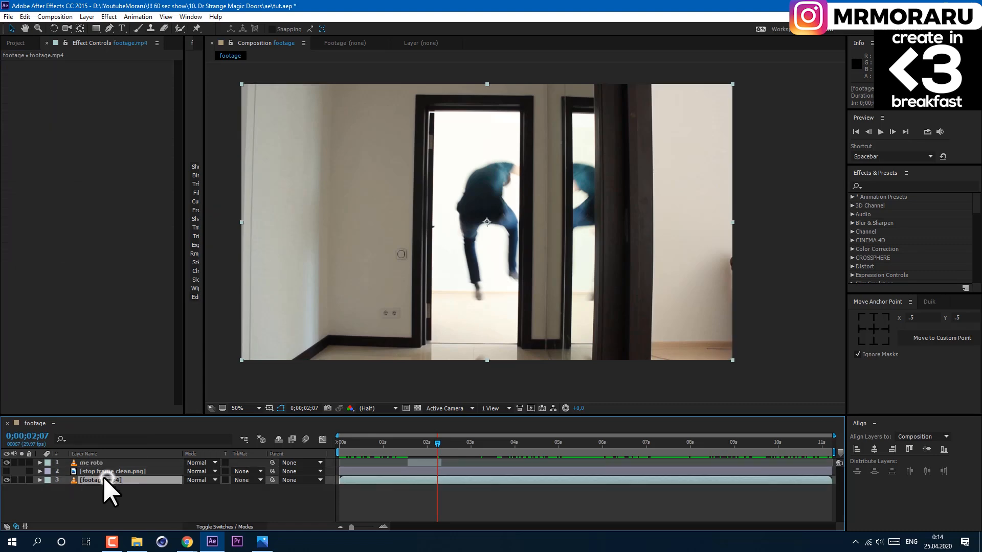
click(25, 16)
click(49, 148)
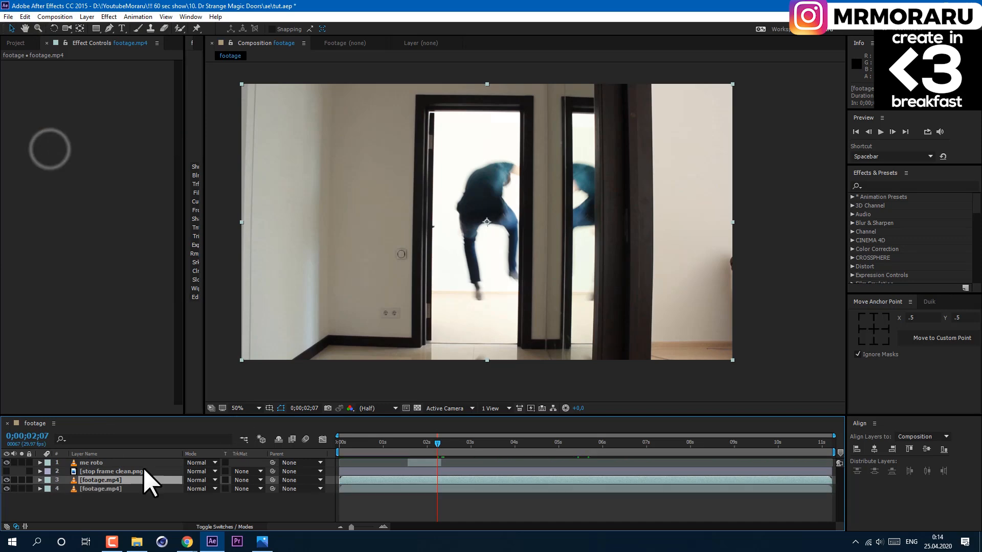
drag(112, 482, 113, 461)
mouse_move(478, 462)
mouse_down()
mouse_move(455, 461)
mouse_move(471, 461)
mouse_up()
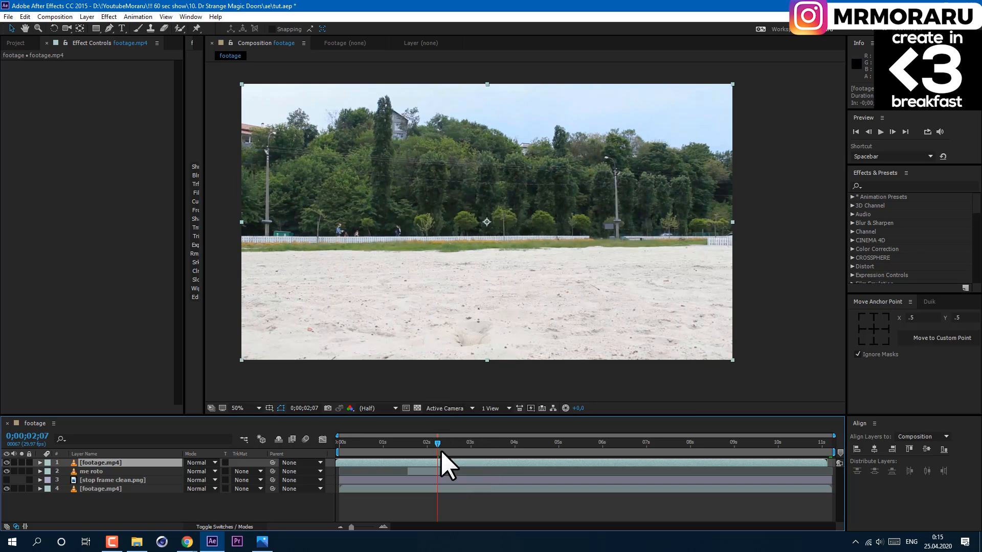
Freeze the footage.mp4 copy on the empty beach frame at 0;00;02;07 and place it directly below me roto.
right_click(450, 461)
mouse_move(536, 121)
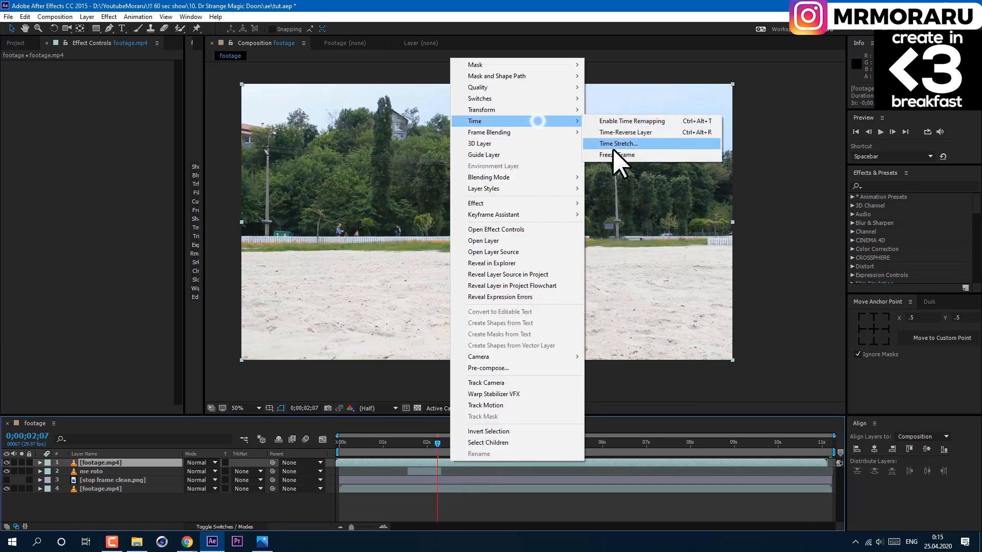
click(613, 152)
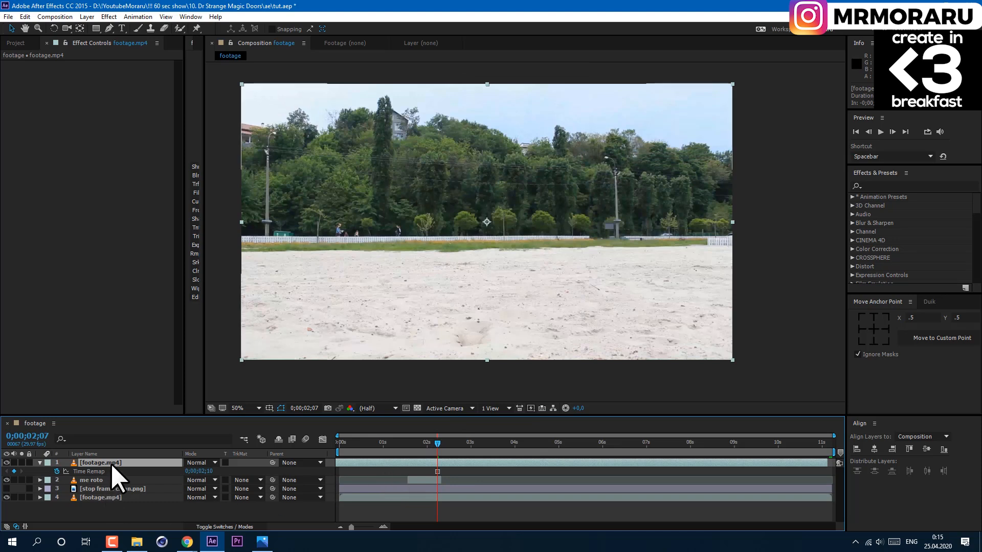
drag(115, 462, 123, 484)
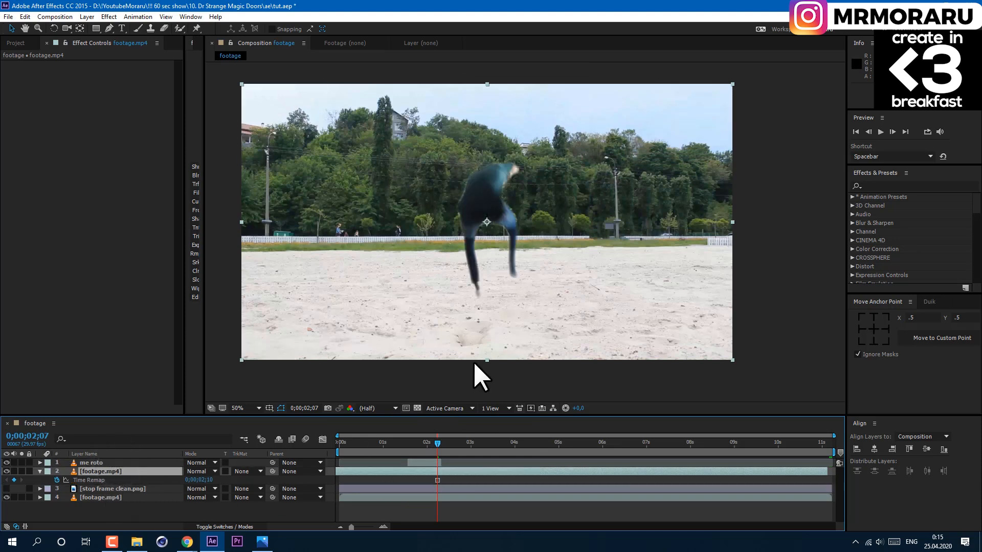
key(u)
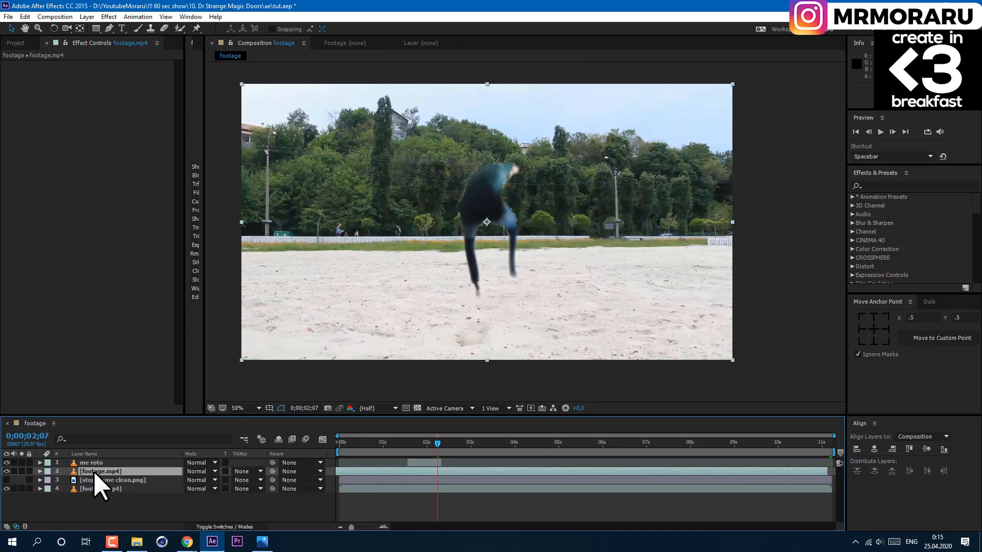
Hide the frozen beach and me roto layers, and create a hidden solid named matte above the frozen beach layer.
click(6, 472)
click(6, 463)
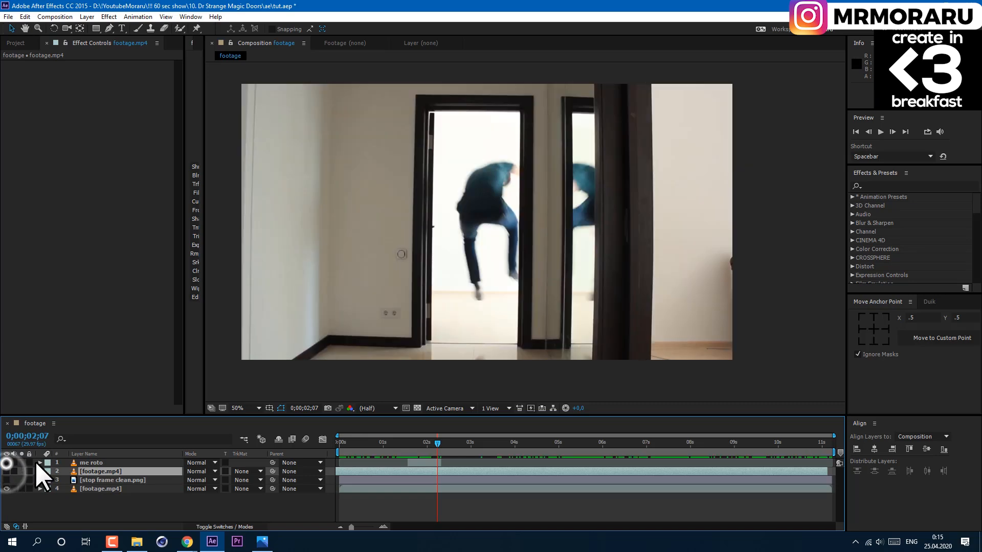
click(86, 12)
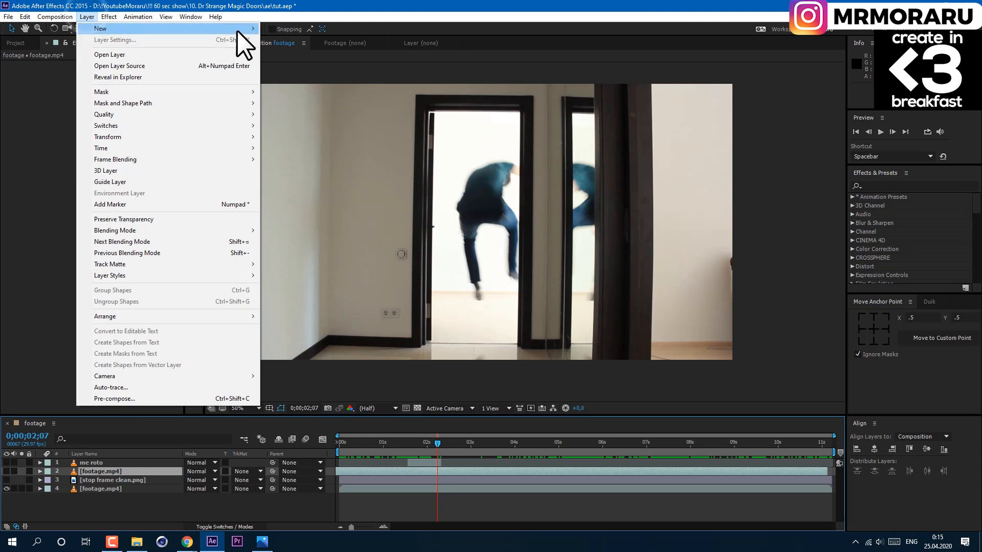
mouse_move(244, 28)
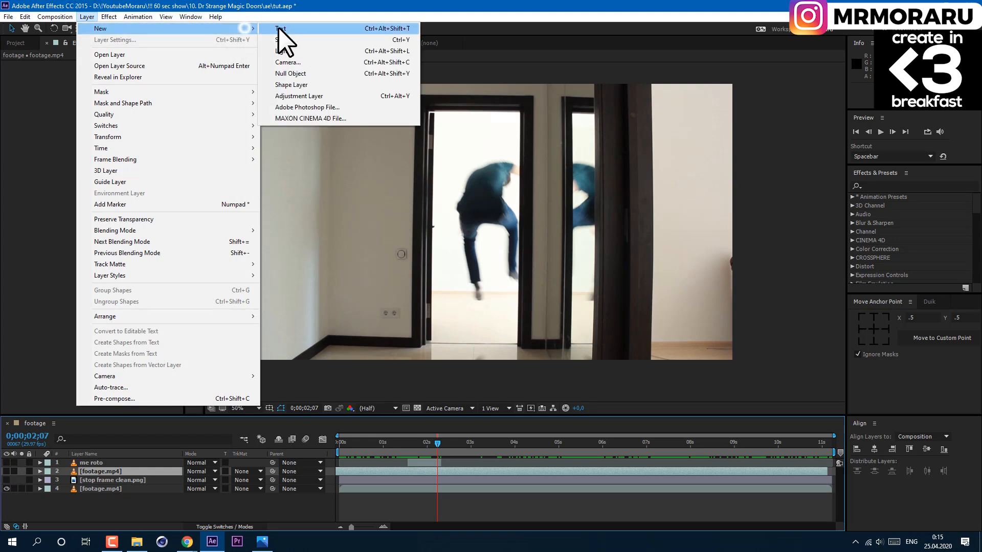
click(304, 40)
text(matte)
click(151, 201)
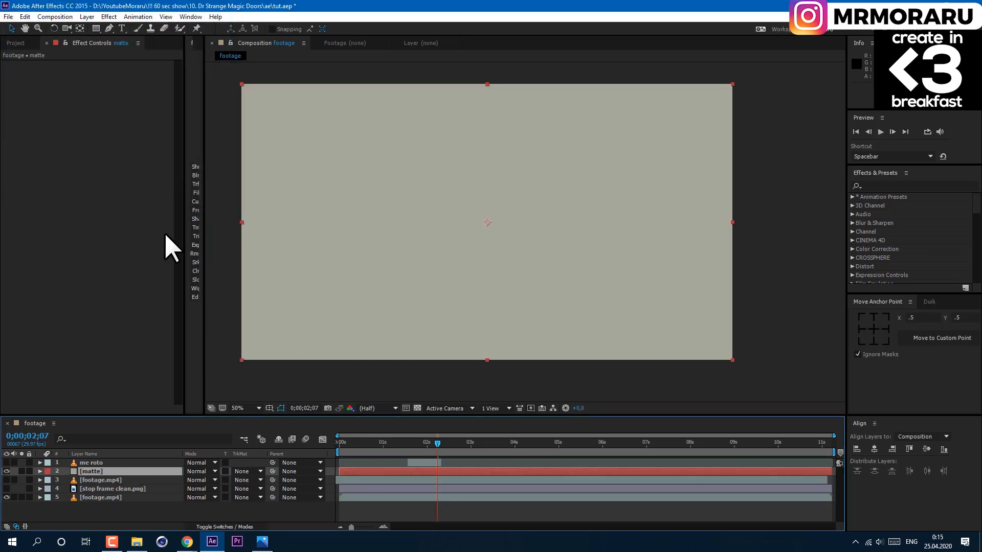
click(7, 471)
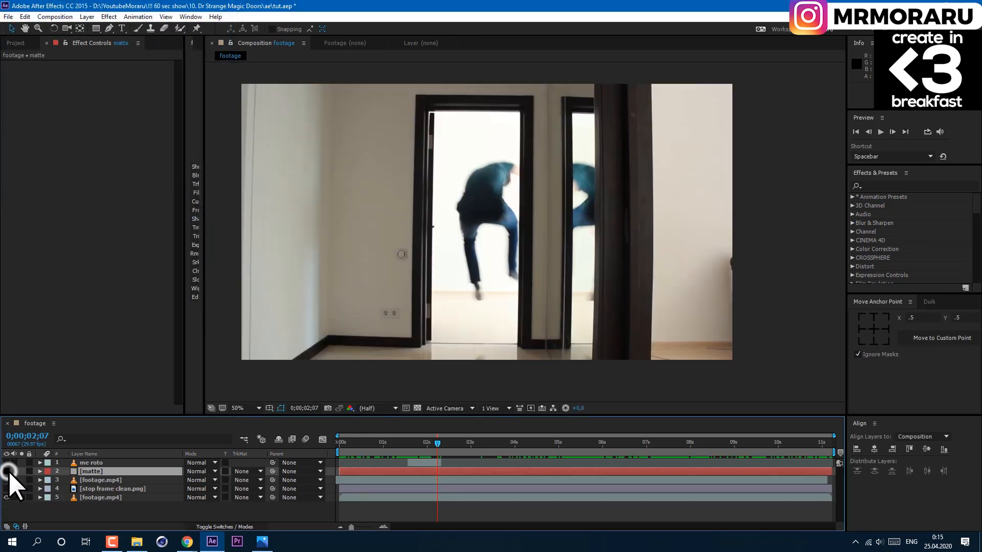
Draw a Pen tool mask on the matte solid around the inner edges of the main doorway opening.
click(109, 29)
scroll(434, 321, up, 1)
drag(404, 363, 442, 220)
click(372, 308)
drag(394, 160, 398, 397)
click(384, 86)
drag(385, 87, 383, 86)
click(555, 86)
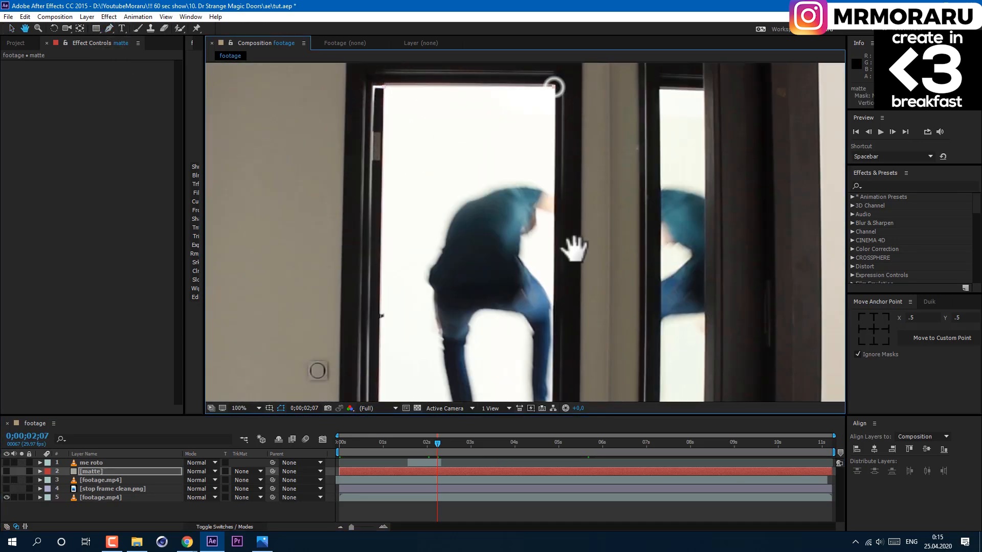
drag(549, 378, 568, 117)
click(568, 289)
click(387, 286)
Add a second closed mask on the matte solid around the doorway's reflection in the mirror.
click(675, 287)
click(720, 286)
drag(716, 189, 655, 338)
click(665, 139)
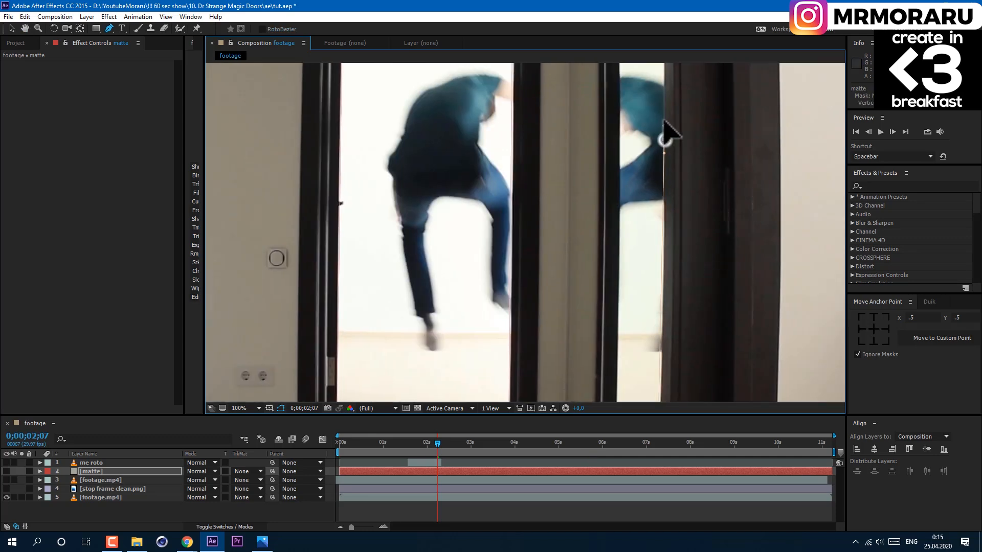
drag(680, 90, 664, 310)
click(649, 200)
click(604, 198)
drag(616, 358, 624, 171)
click(616, 281)
Show the frozen beach layer and set its track matte to Alpha Matte "[matte]".
scroll(615, 281, down, 1)
drag(329, 210, 343, 287)
click(7, 480)
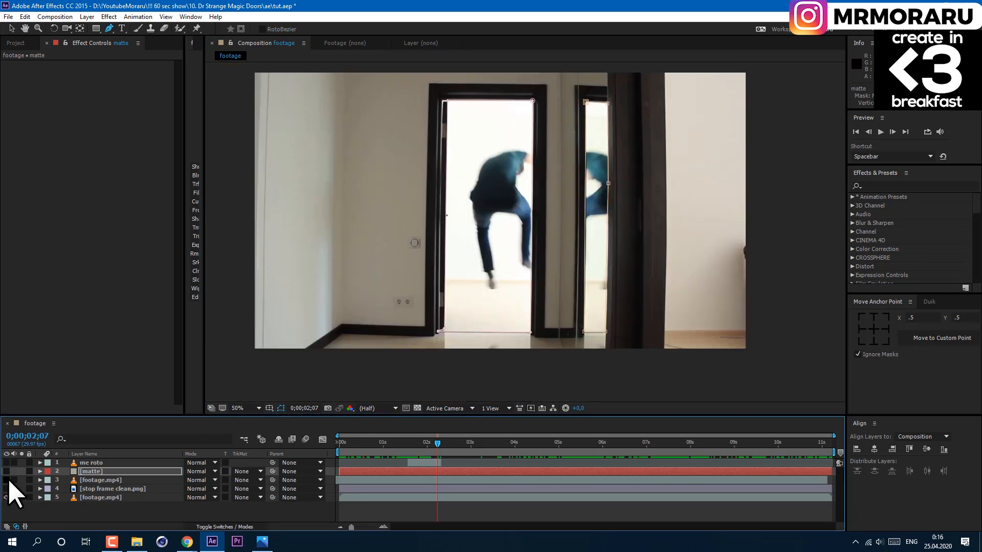
click(7, 480)
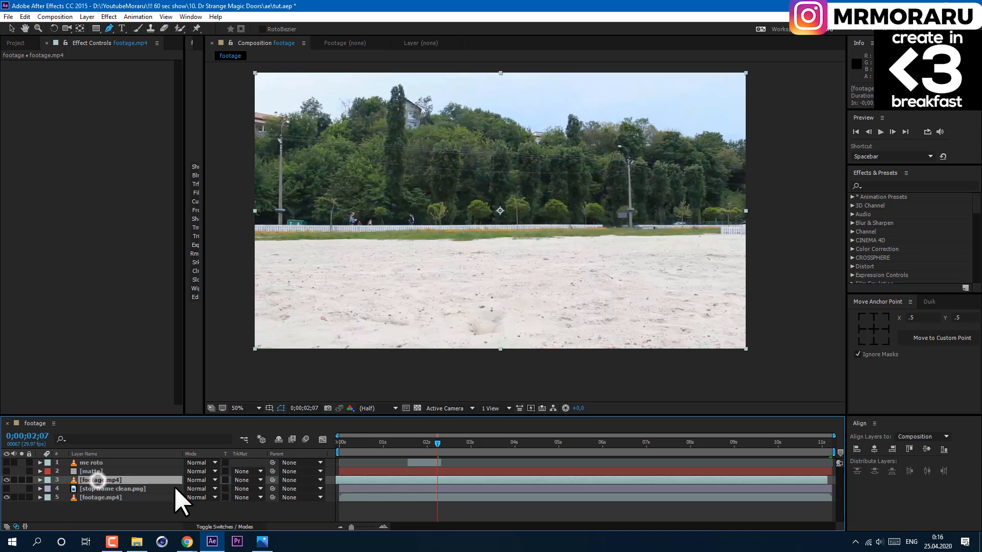
click(243, 479)
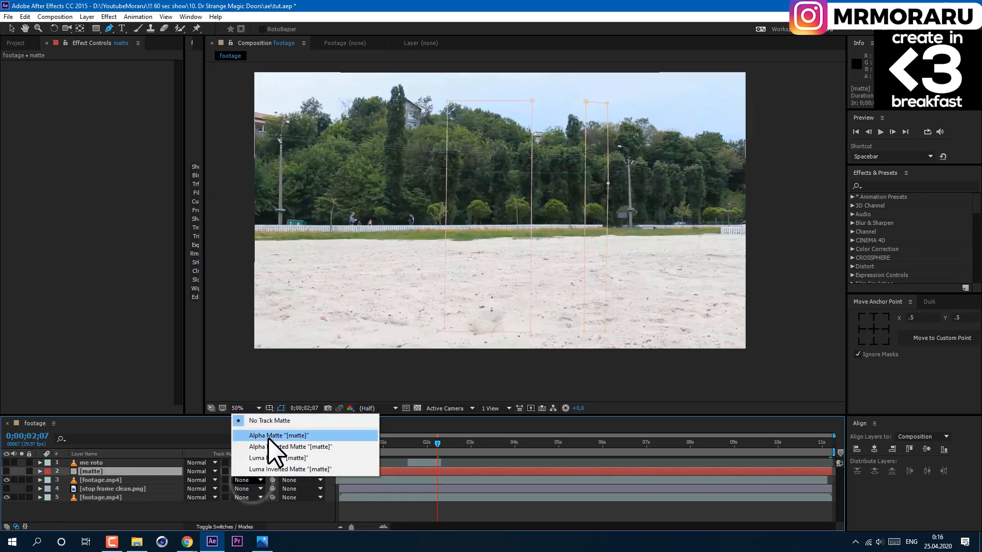
click(268, 436)
Scale the frozen beach layer to 50% and move it down so its trees sit in the lower part of the doorway.
click(415, 243)
key(s)
drag(197, 489, 161, 477)
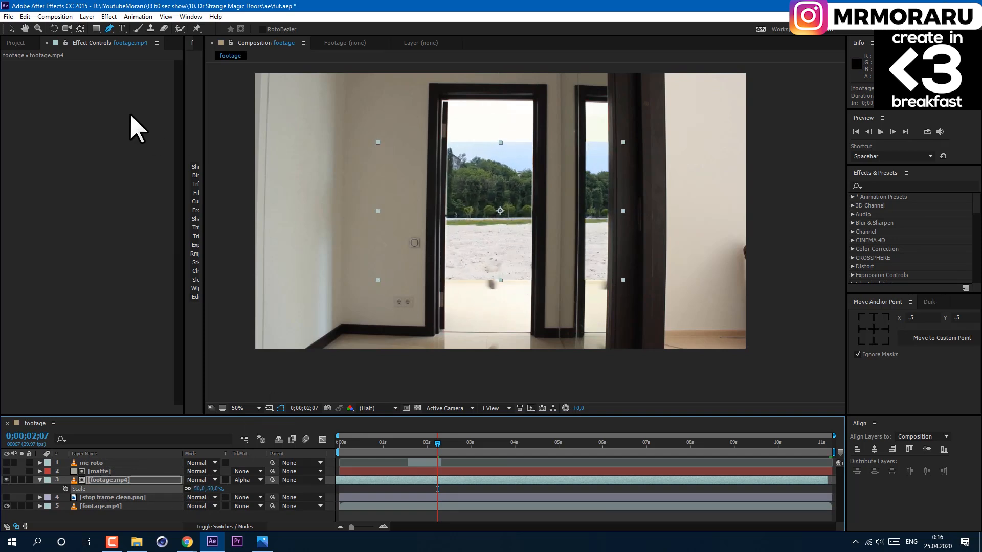
key(v)
drag(490, 226, 502, 325)
key(s)
Create a 1920 x 1080 px solid named sky, with its colour sampled from the light blue sky in the beach footage.
click(87, 16)
mouse_move(153, 29)
click(311, 40)
text(sky)
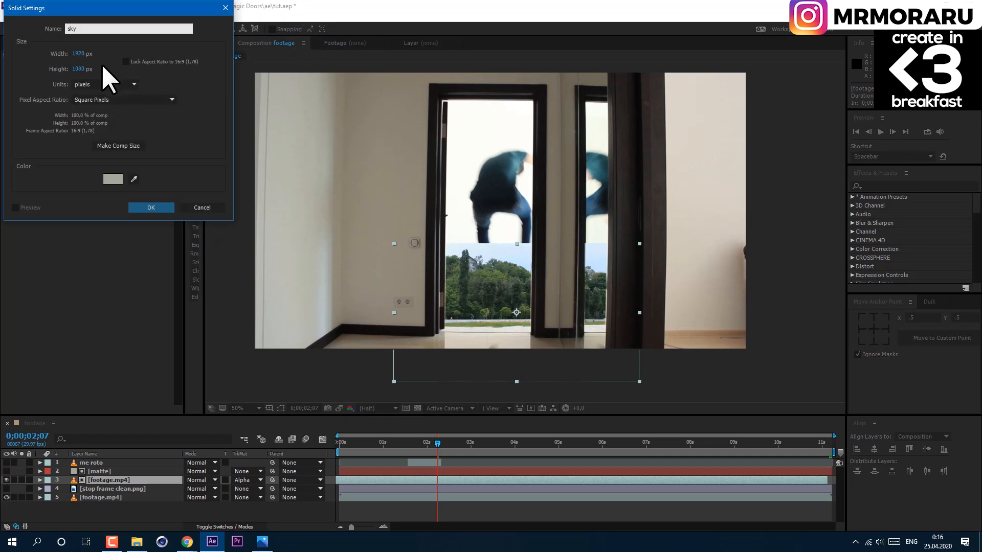
click(134, 179)
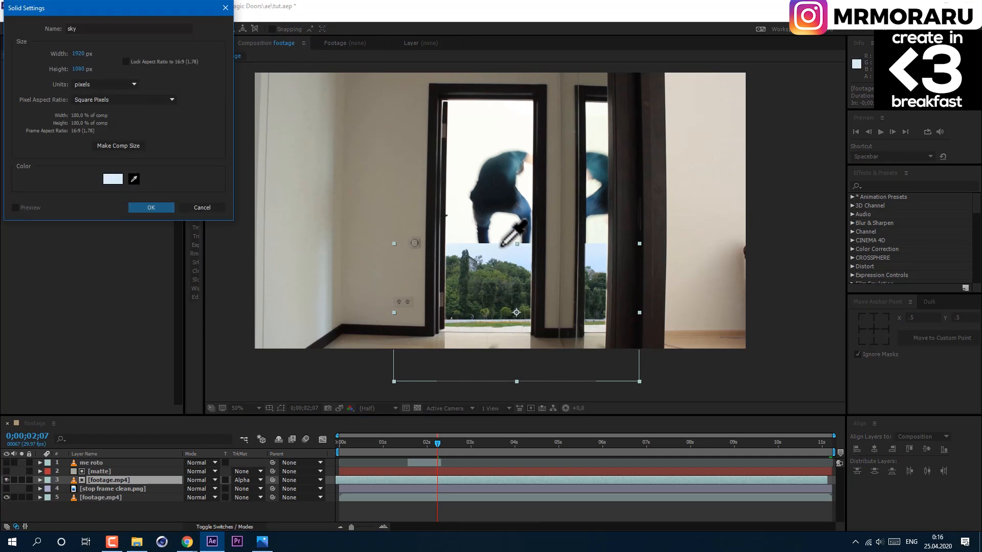
click(171, 207)
Place sky above the existing matte, duplicate matte above sky, and set sky's track matte to Alpha Matte "[matte]".
mouse_move(101, 480)
mouse_down()
mouse_move(103, 506)
mouse_move(97, 471)
mouse_up()
click(94, 476)
click(26, 17)
click(49, 148)
drag(92, 479, 96, 468)
click(247, 480)
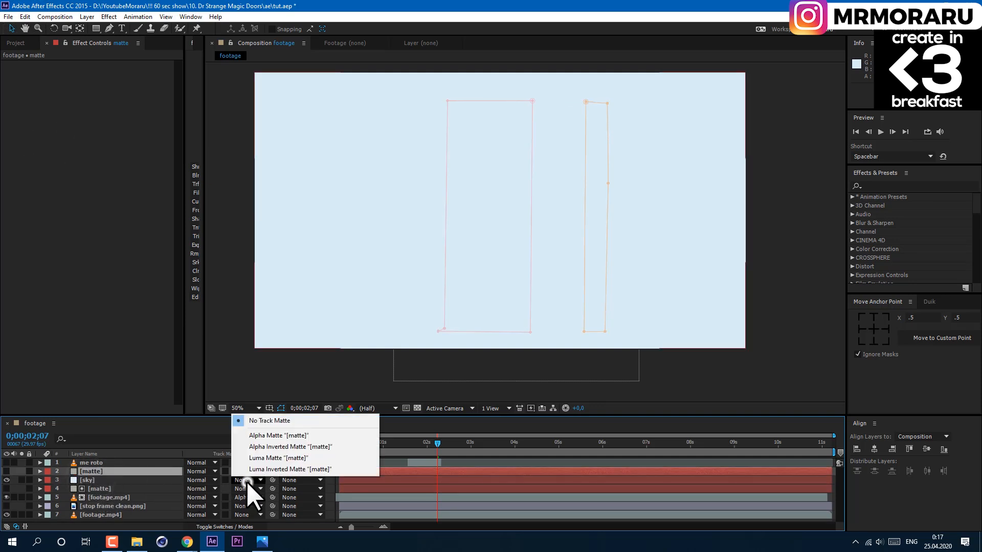
click(269, 435)
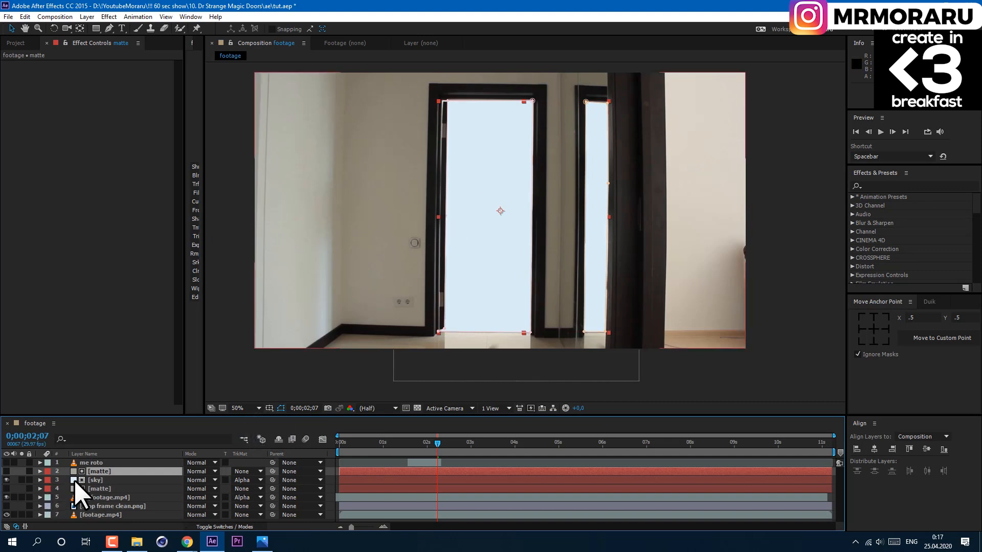
Move the sky solid and its matte below the frozen beach layer, and make me roto visible.
ctrl+click(96, 481)
drag(106, 478, 111, 499)
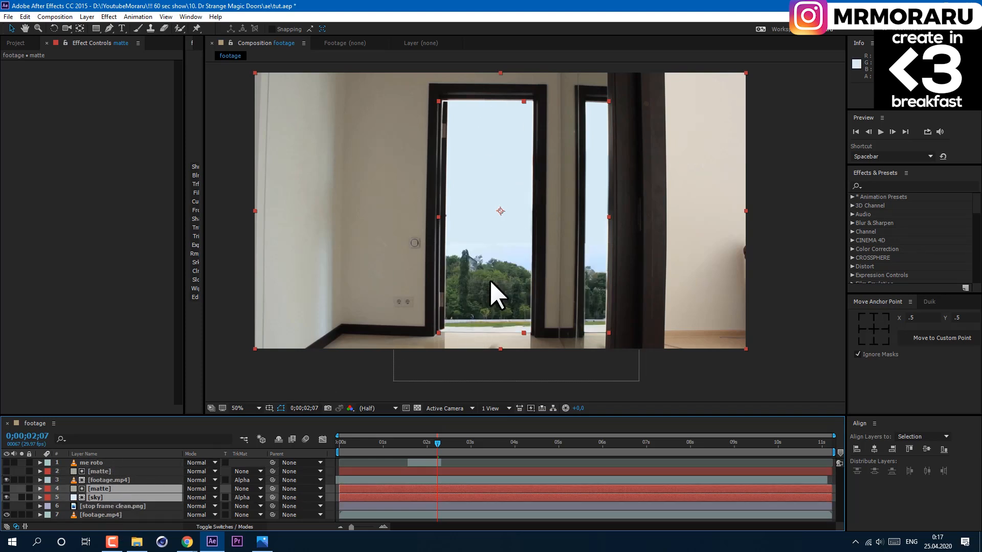
click(90, 461)
click(7, 463)
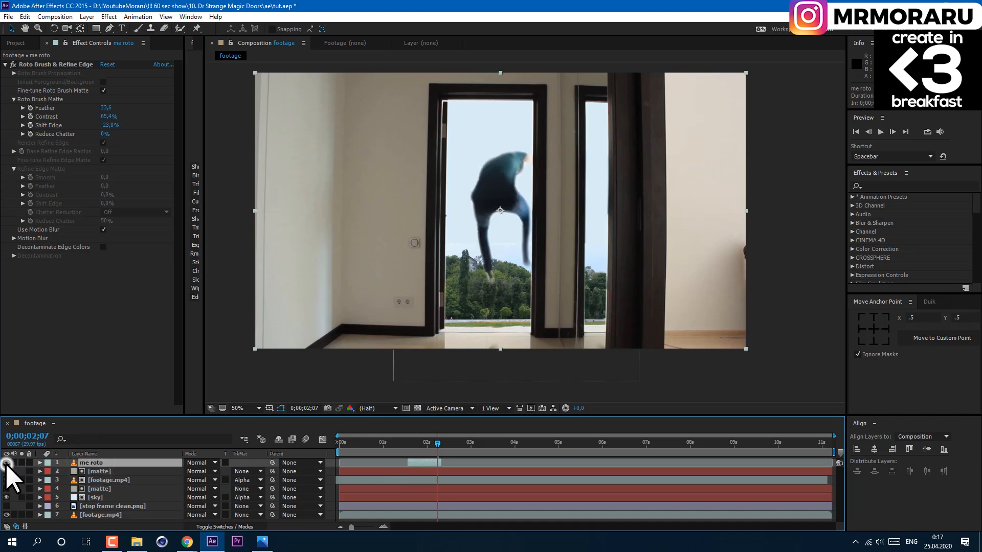
Trim both matte layers, the frozen beach layer and sky to end at 0;00;02;09, and preview the doorway composite.
shift+click(445, 498)
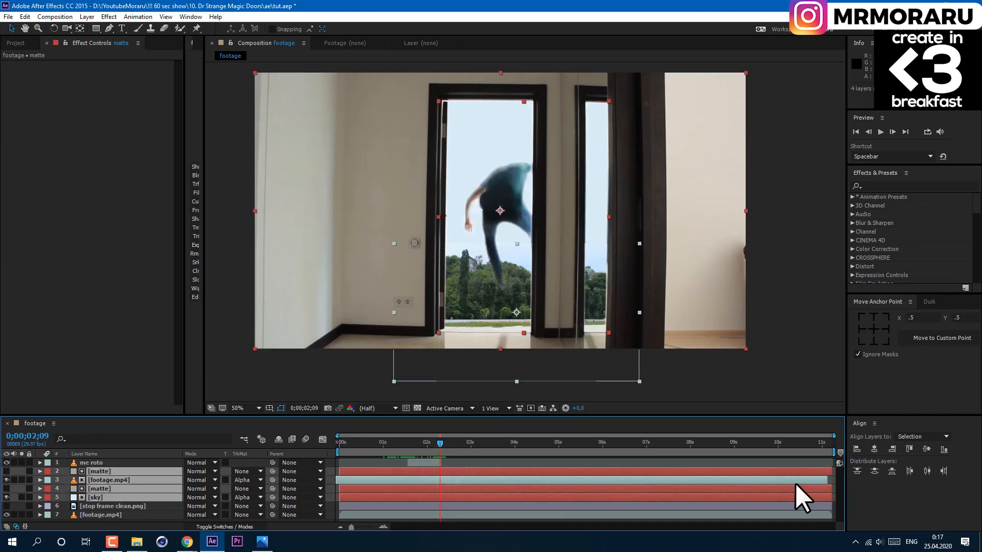
drag(832, 473, 441, 483)
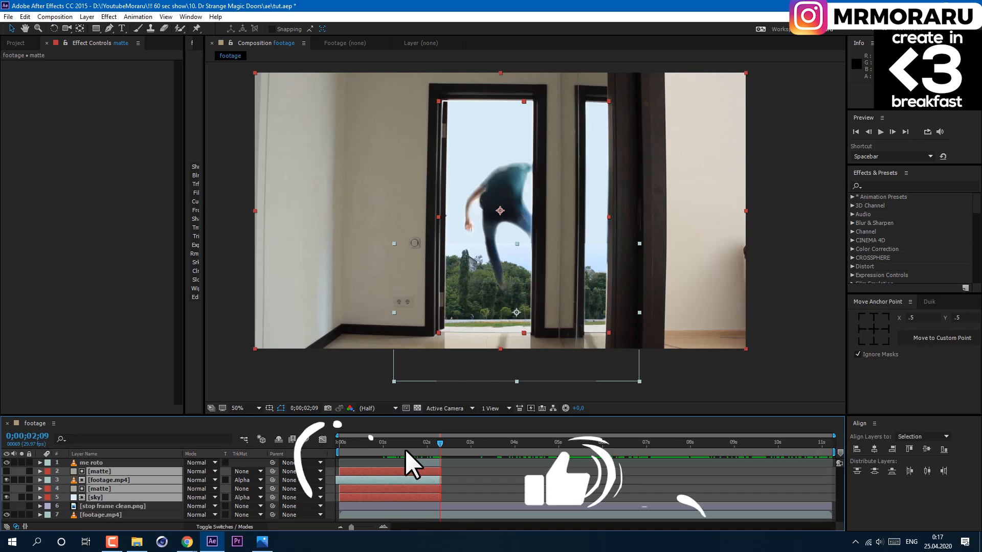
drag(388, 444, 410, 446)
key(space)
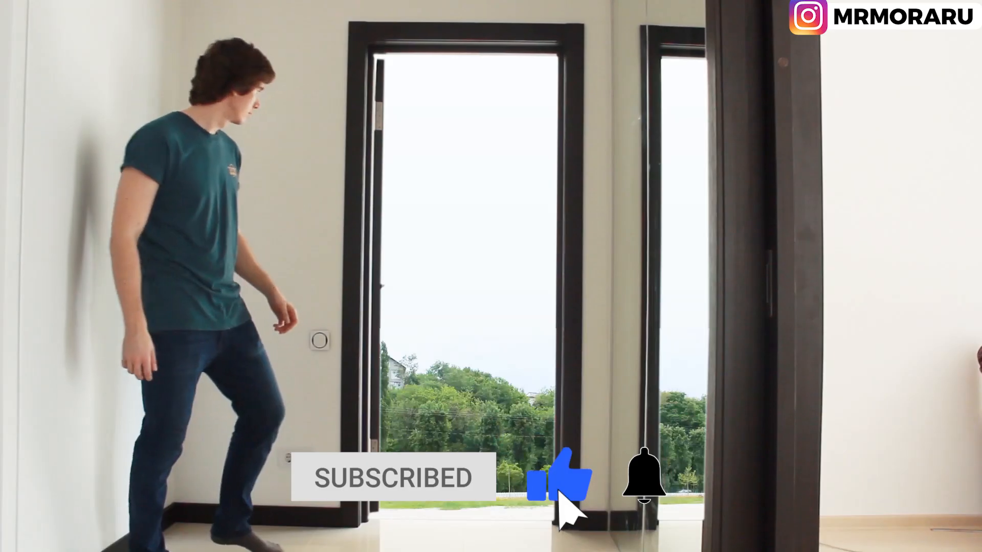